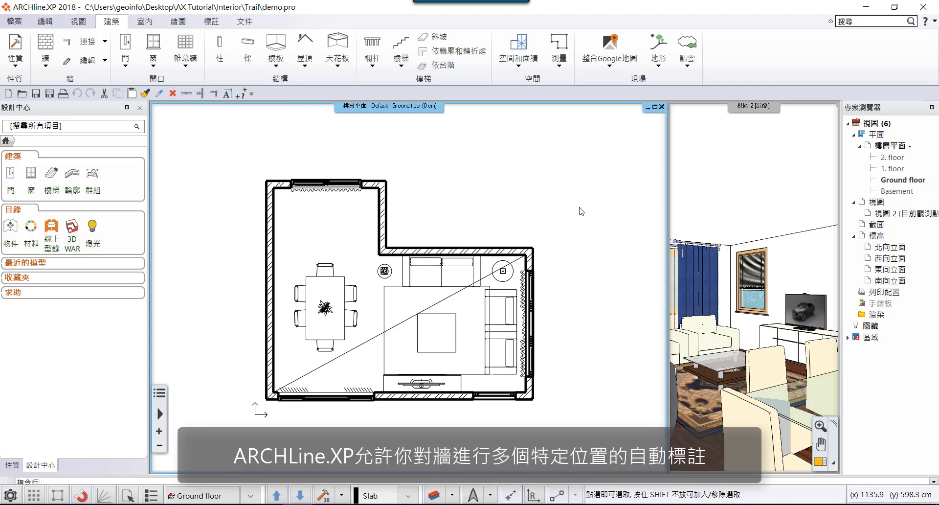
Open 建築 > 牆 wall dimensioning and add, then remove, the 門/窗框和牆端 rule
left_click(211, 21)
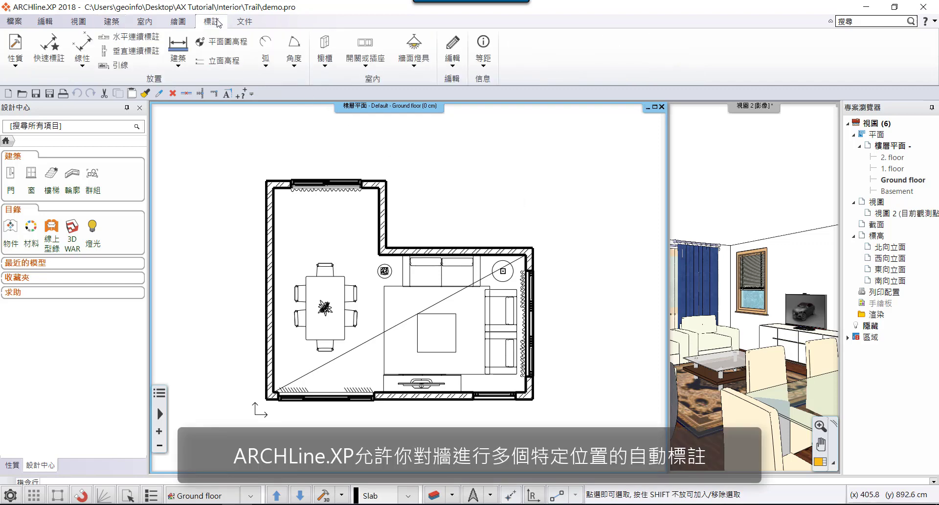
left_click(179, 67)
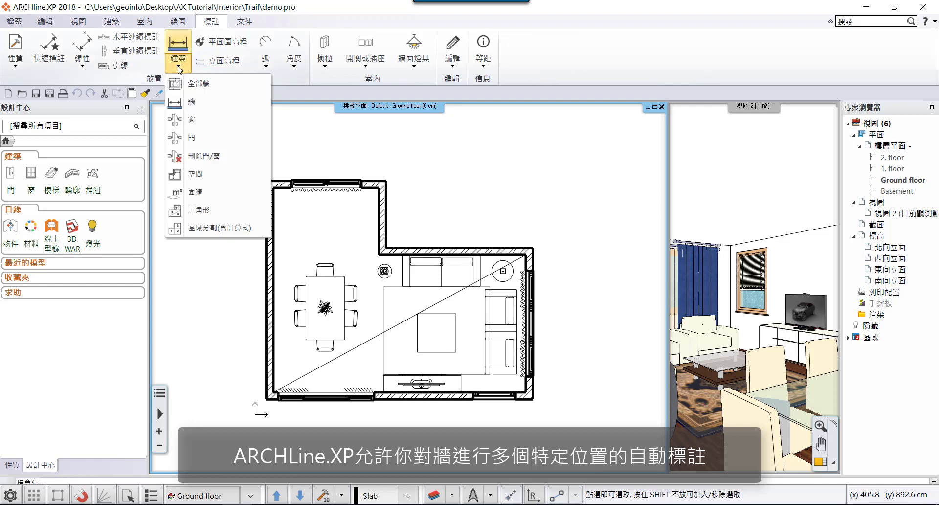
left_click(204, 103)
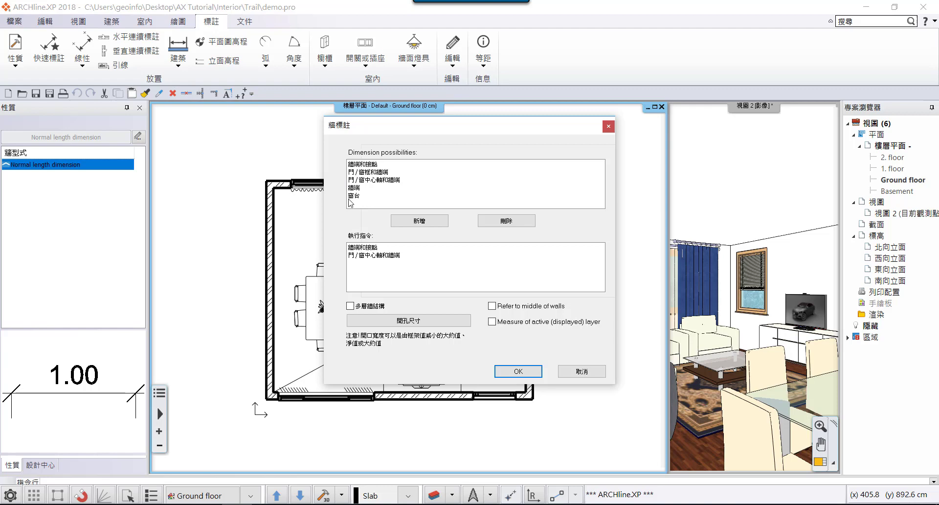
left_click(372, 173)
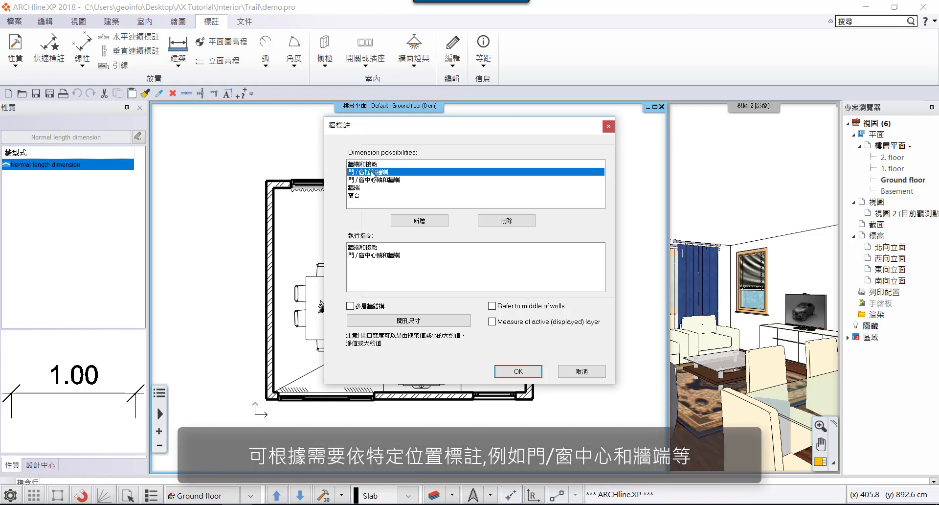
left_click(421, 221)
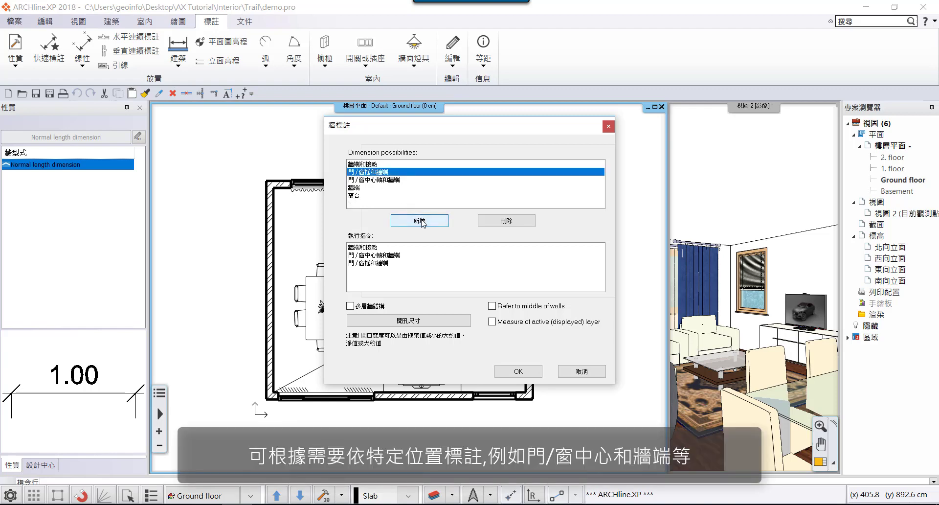
left_click(377, 264)
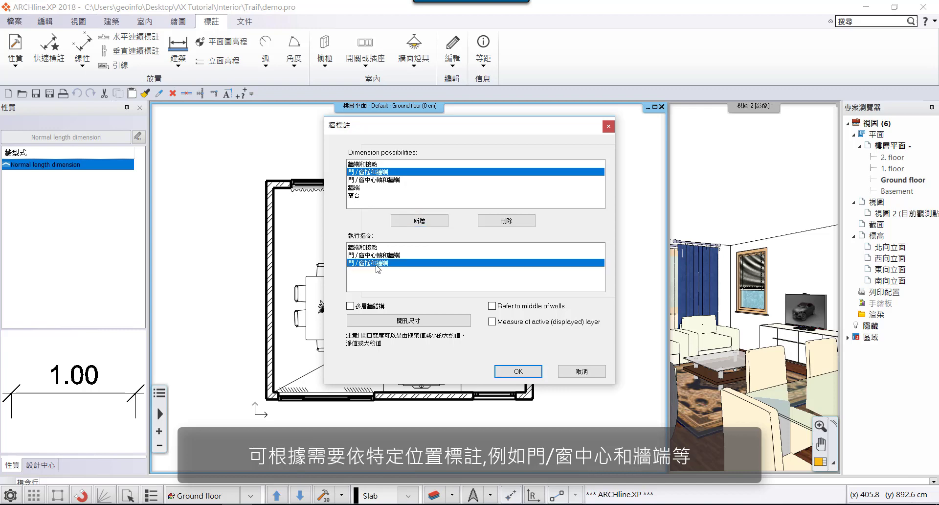
left_click(514, 222)
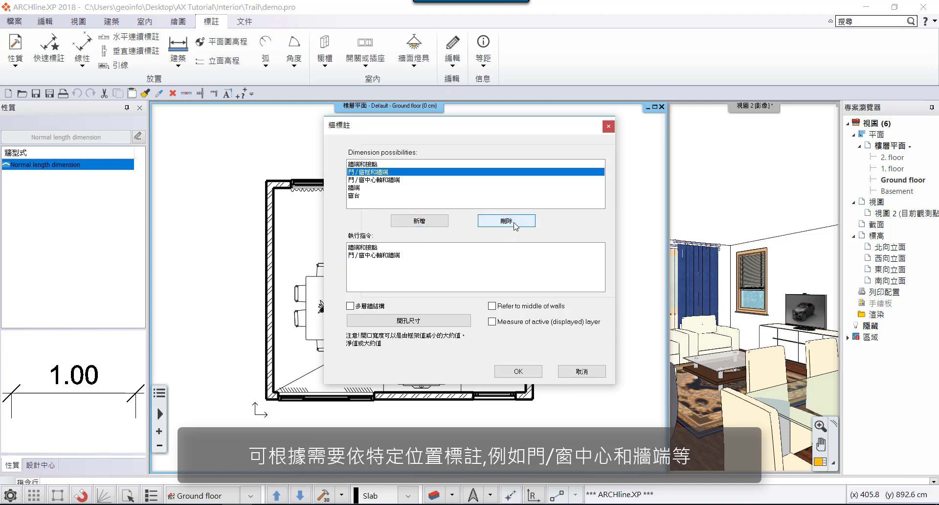
Dimension every ground-floor plan wall on all four sides, including wall ends and door/window centres
left_click(520, 371)
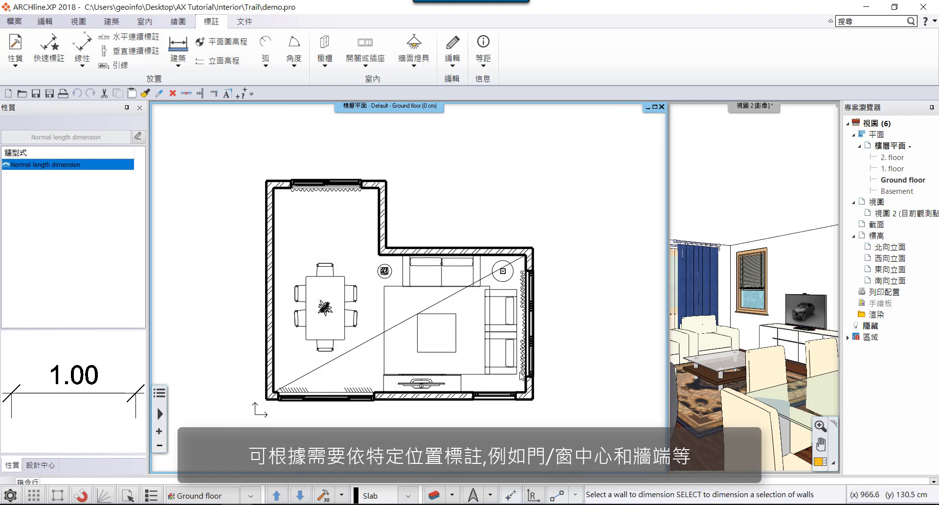
left_click_drag(219, 155, 567, 425)
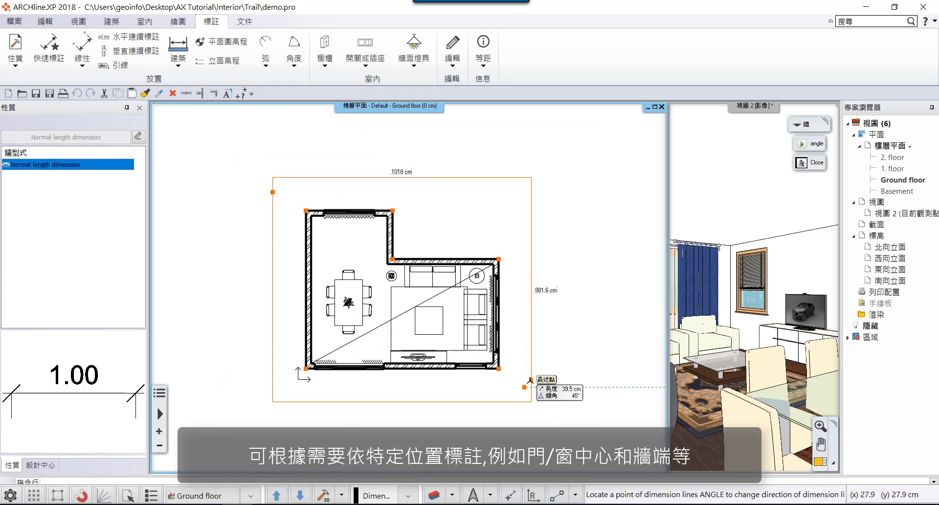
left_click(529, 381)
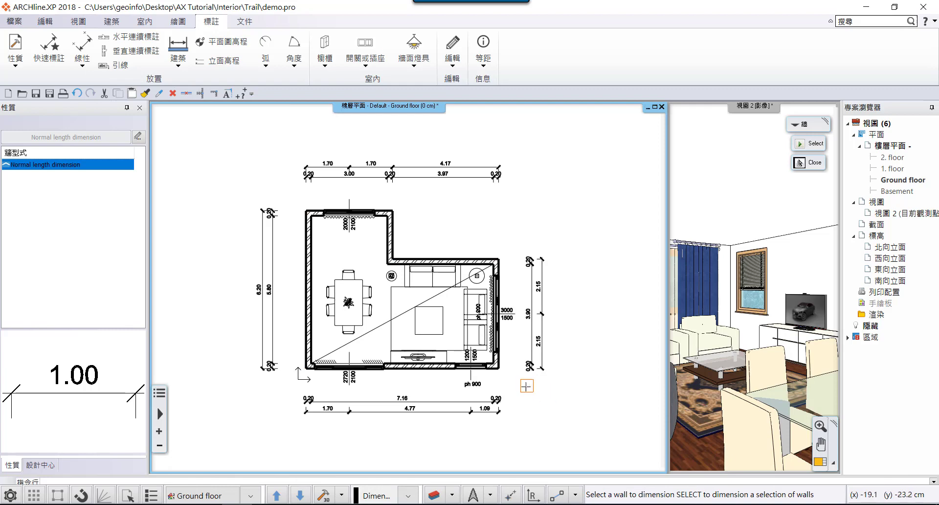
key("Escape")
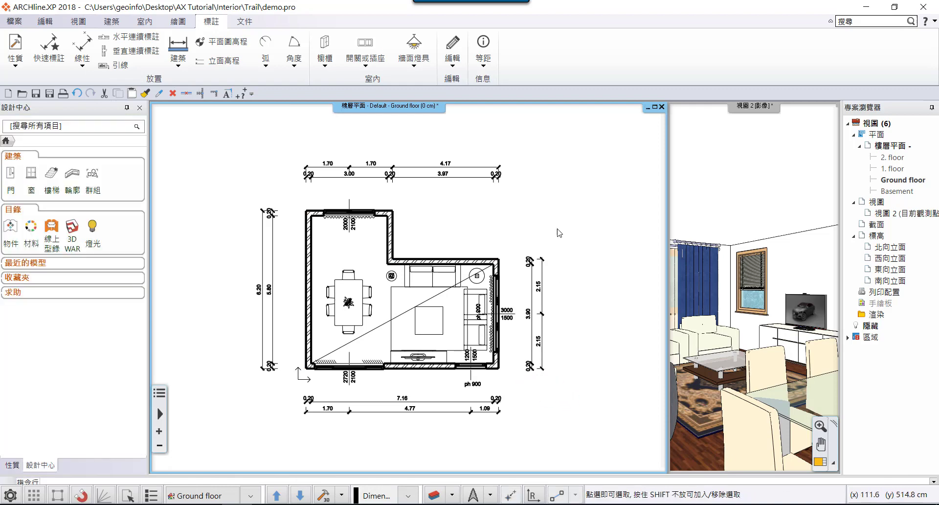
scroll(353, 264, "down", 2)
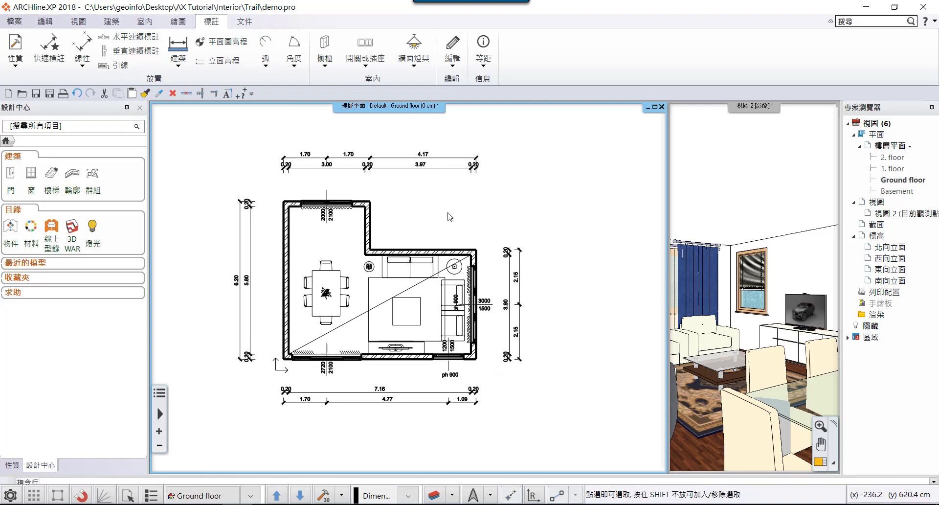
scroll(459, 276, "up", 1)
scroll(460, 276, "up", 1)
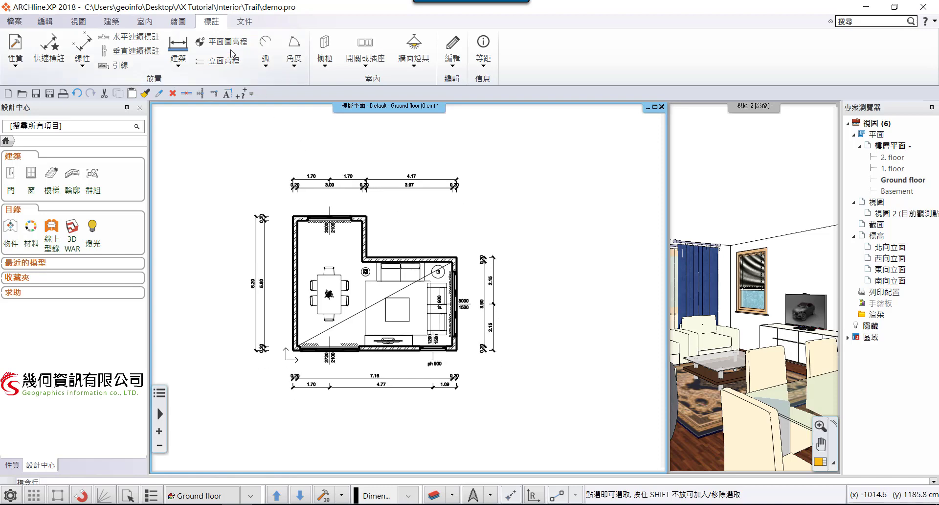
Start a new section with 聚合線剖面 and 截面剖面線 enabled in its properties
left_click(243, 21)
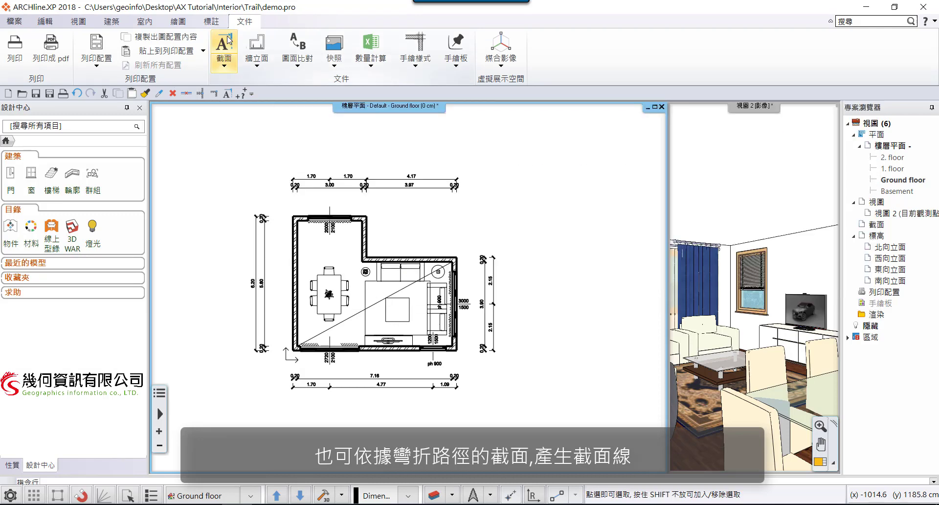
left_click(228, 59)
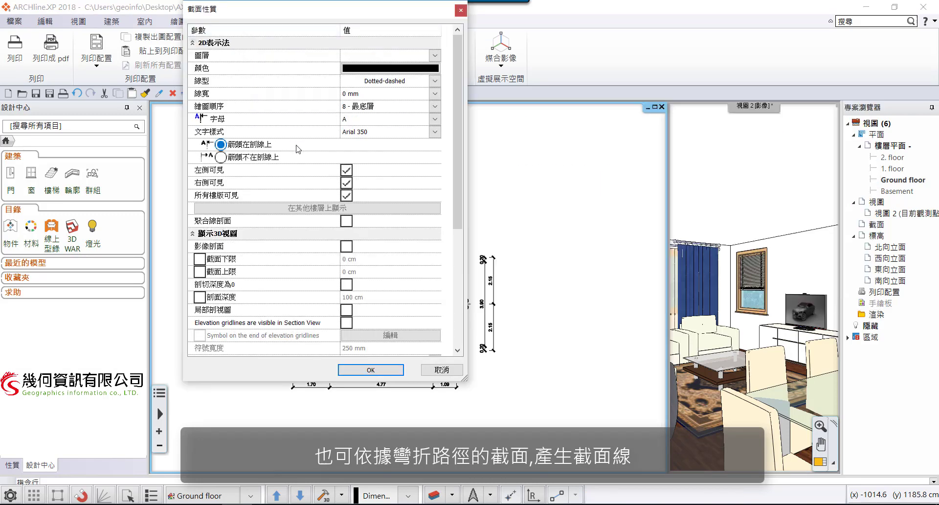
left_click_drag(457, 156, 454, 175)
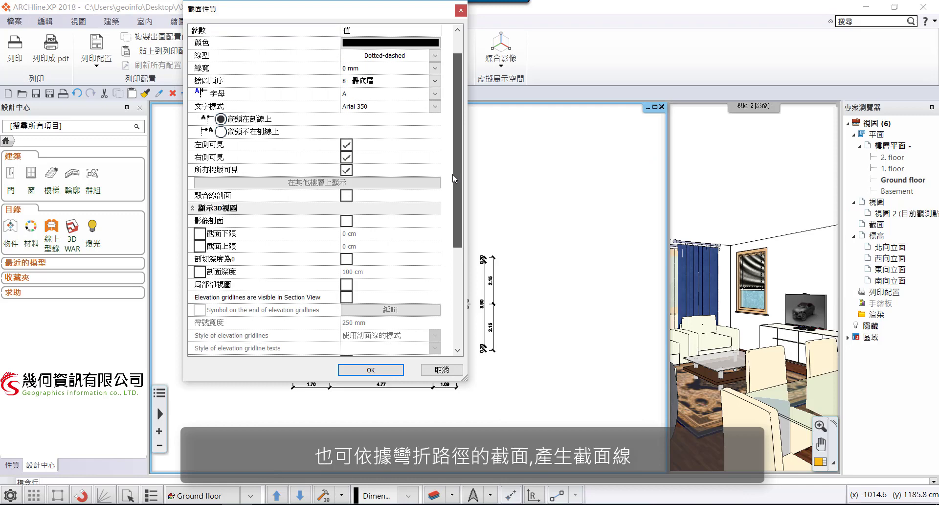
left_click(346, 196)
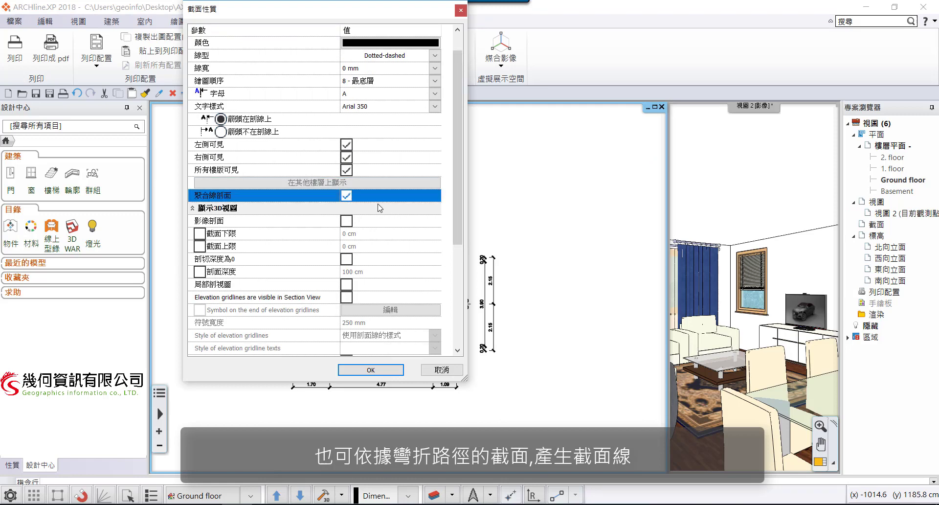
left_click_drag(456, 128, 446, 200)
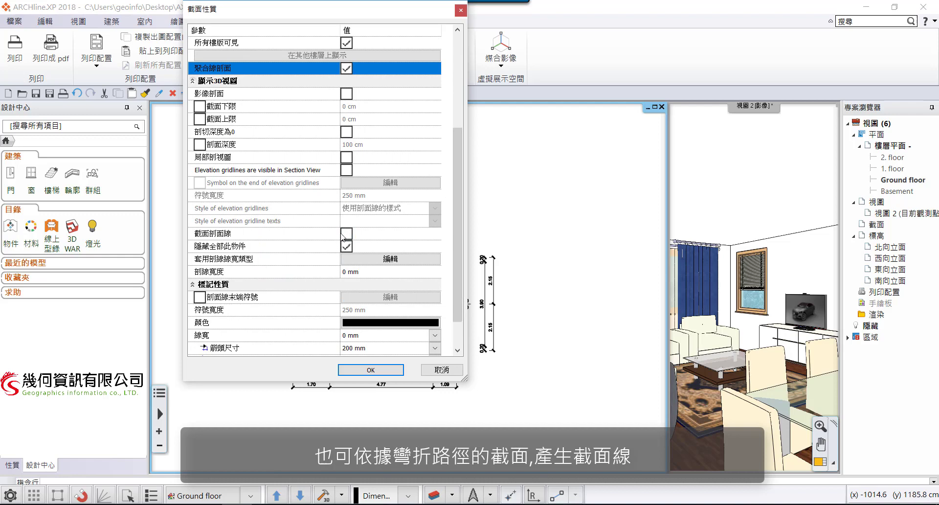
left_click(346, 233)
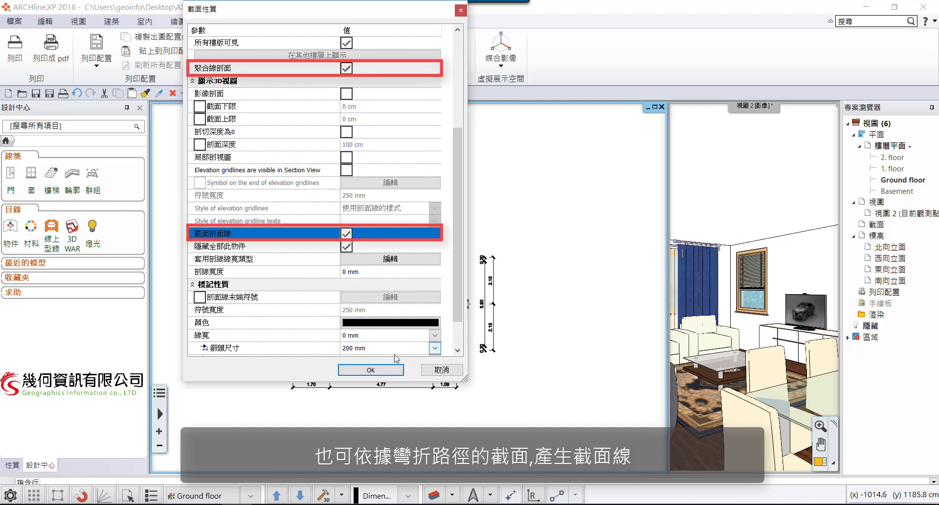
left_click(370, 370)
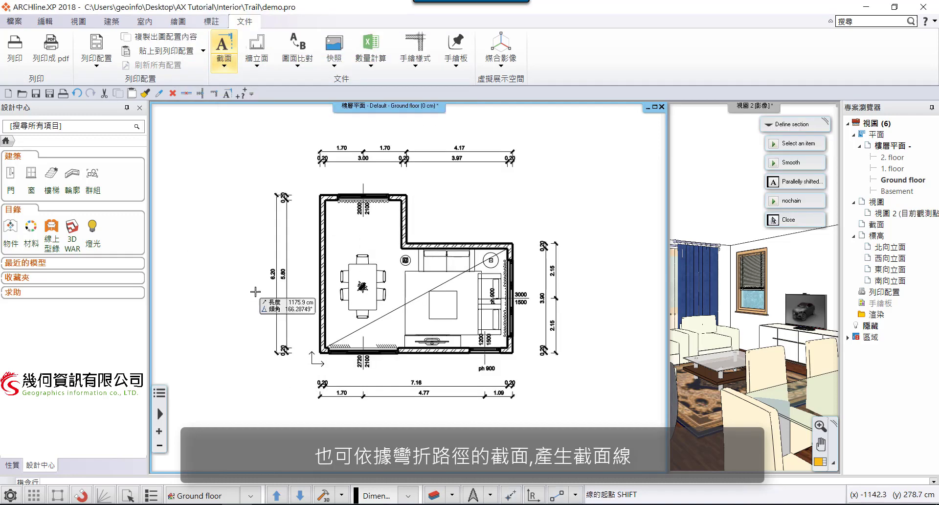
Draw the bent A-A section line across the plan, past the table, and create its view
left_click(230, 277)
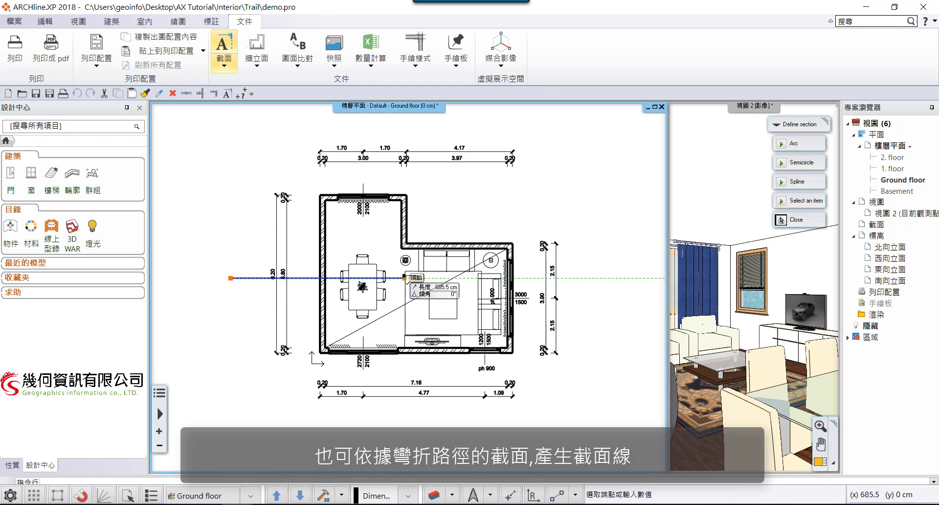
scroll(404, 278, "up", 2)
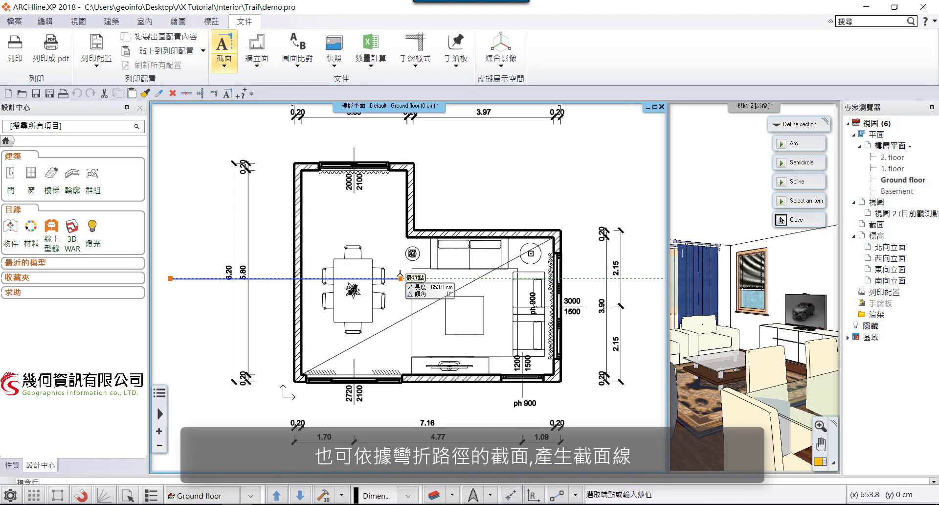
left_click(401, 278)
left_click(401, 320)
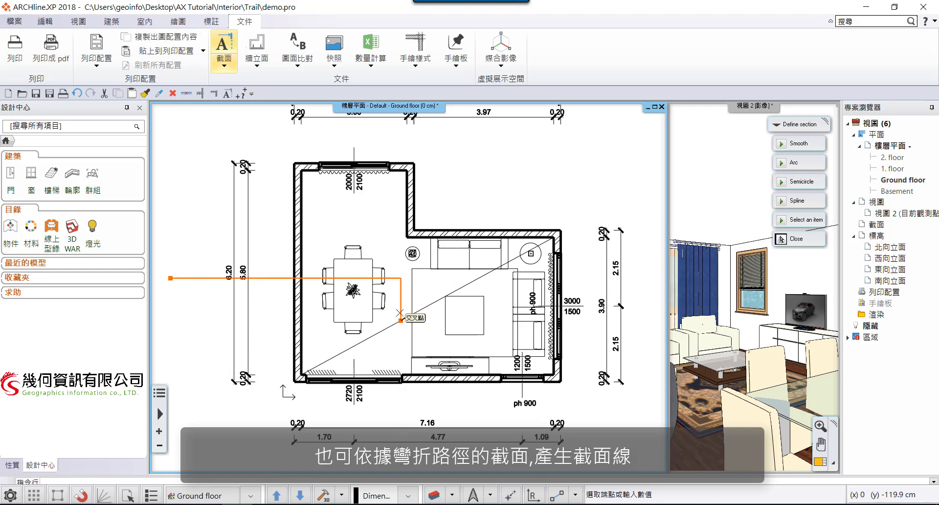
left_click(586, 320)
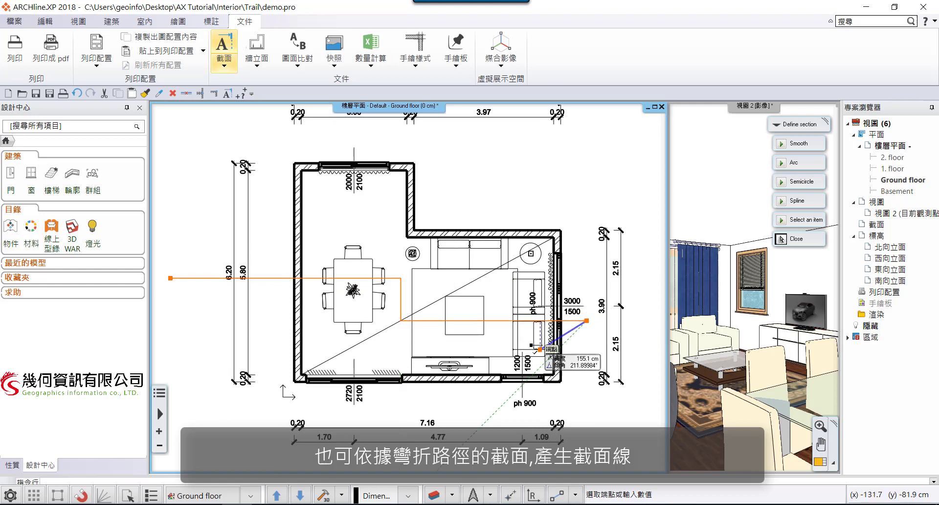
right_click(583, 374)
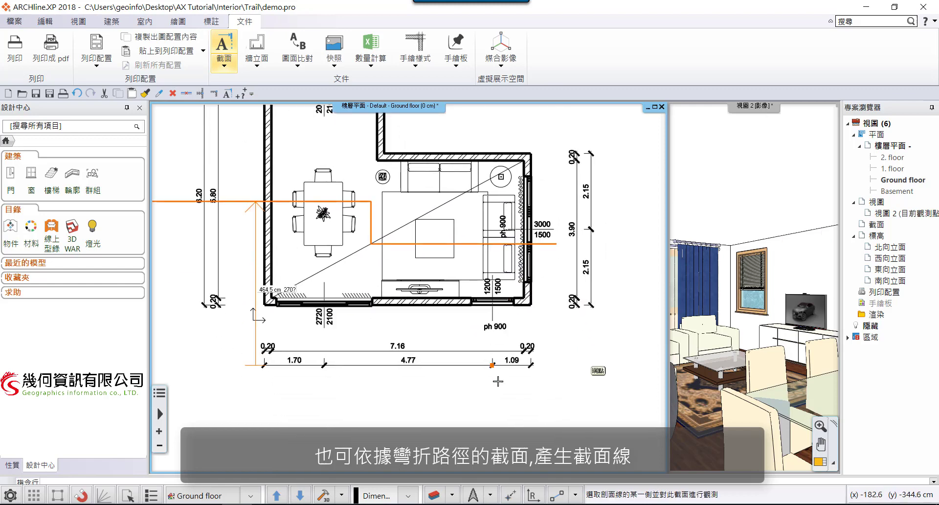
left_click(471, 304)
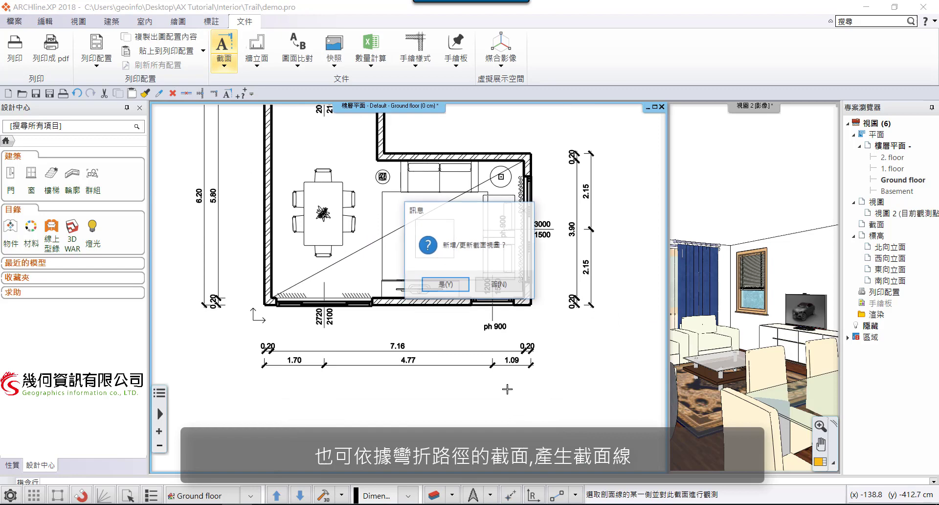
left_click(454, 287)
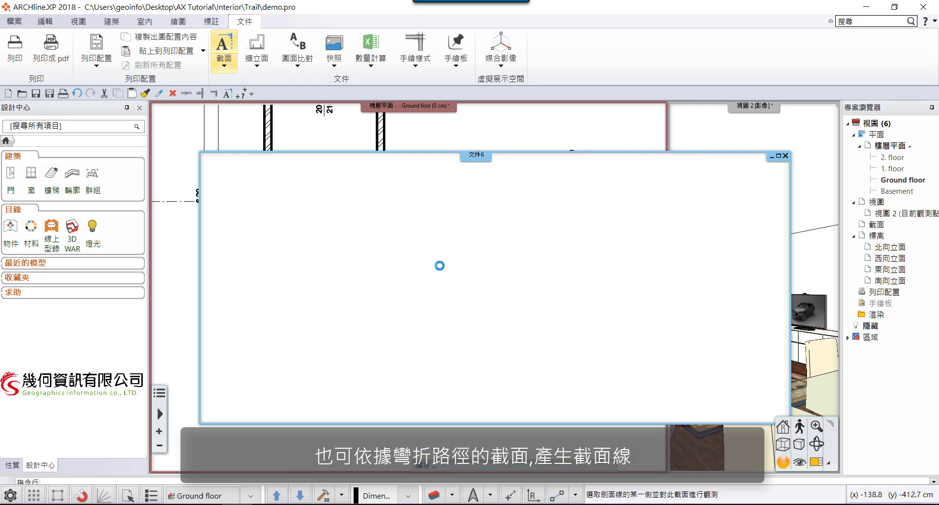
Return to the ground floor plan and select the A-A section line
scroll(439, 288, "down", 1)
scroll(494, 303, "down", 1)
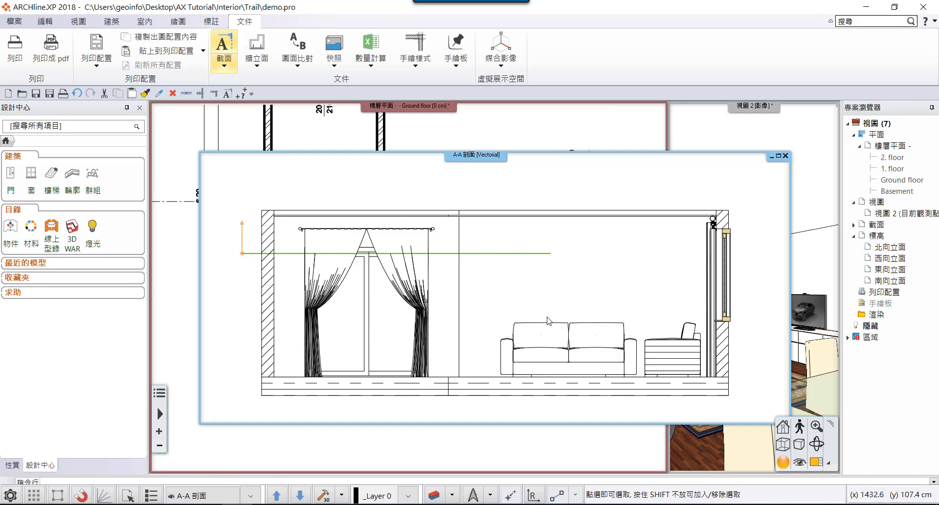
left_click(531, 431)
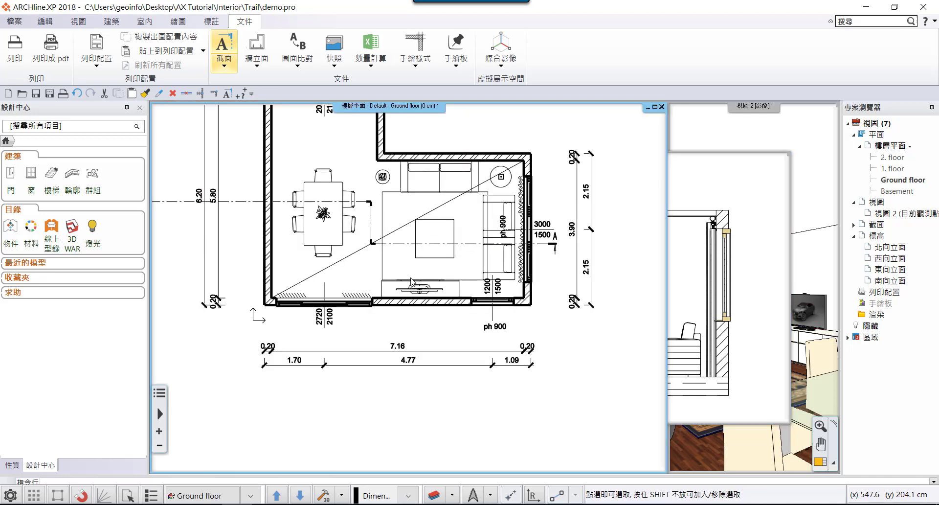
left_click(234, 201)
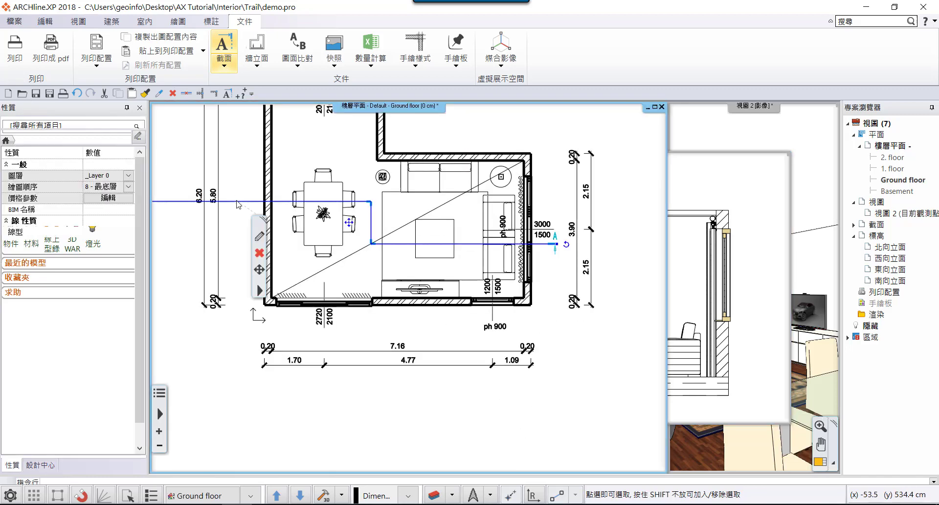
Enable 剖面深度 (100 cm) and 顯示截面後方的圖元 for A-A, then update the section view
left_click(259, 237)
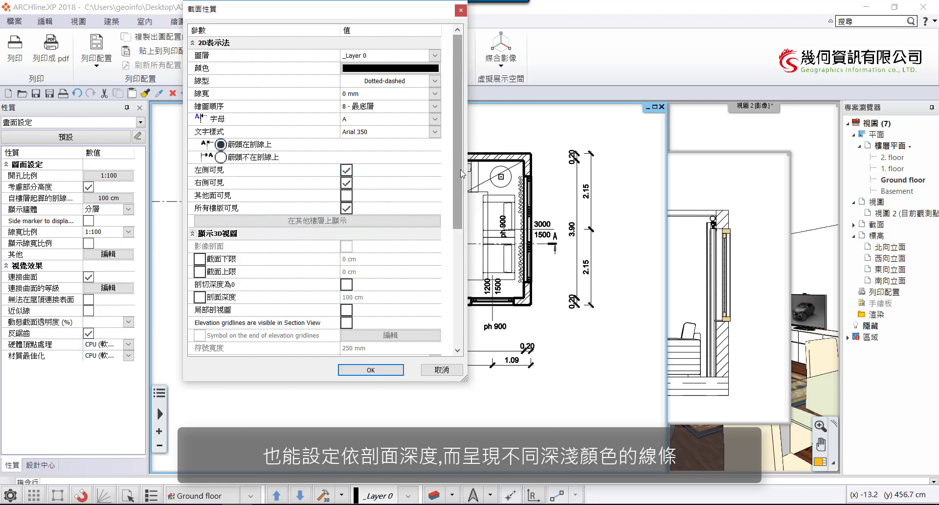
mouse_move(459, 168)
left_mouse_down()
mouse_move(459, 189)
mouse_move(435, 221)
left_mouse_up()
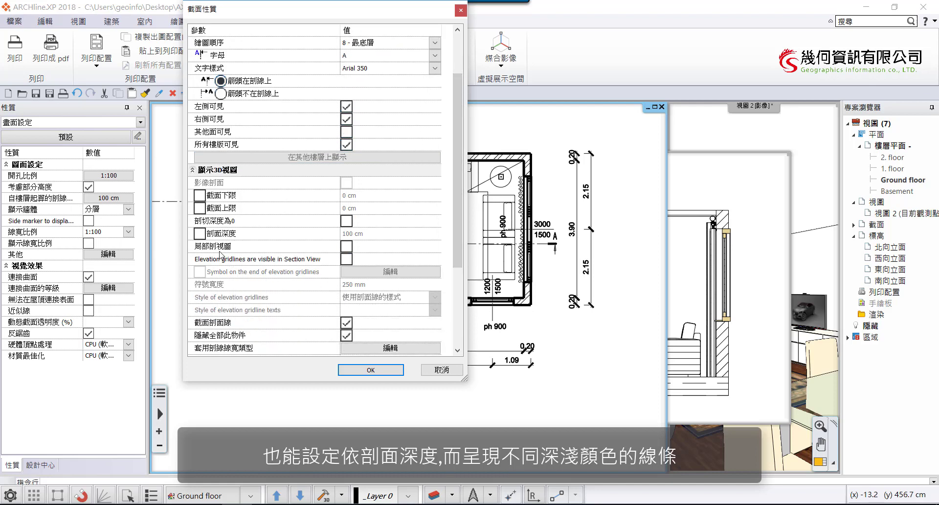
left_click(199, 235)
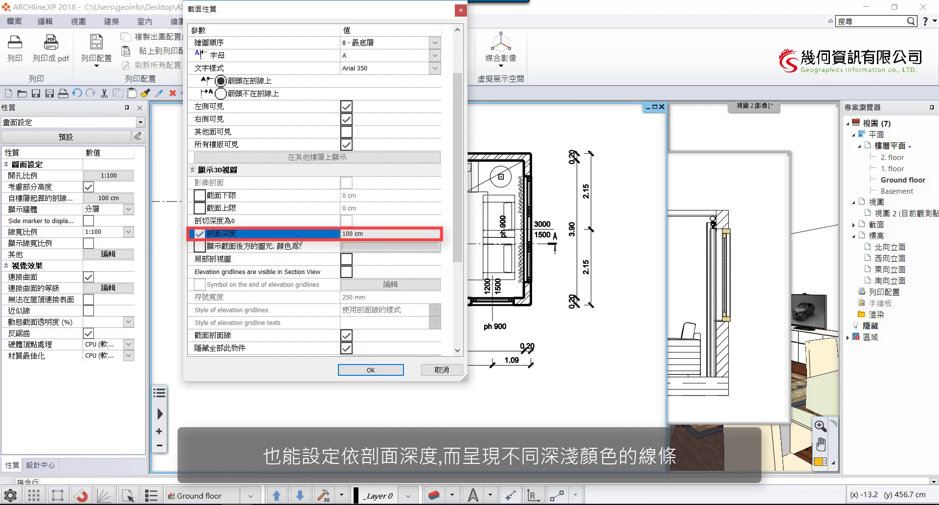
left_click(199, 246)
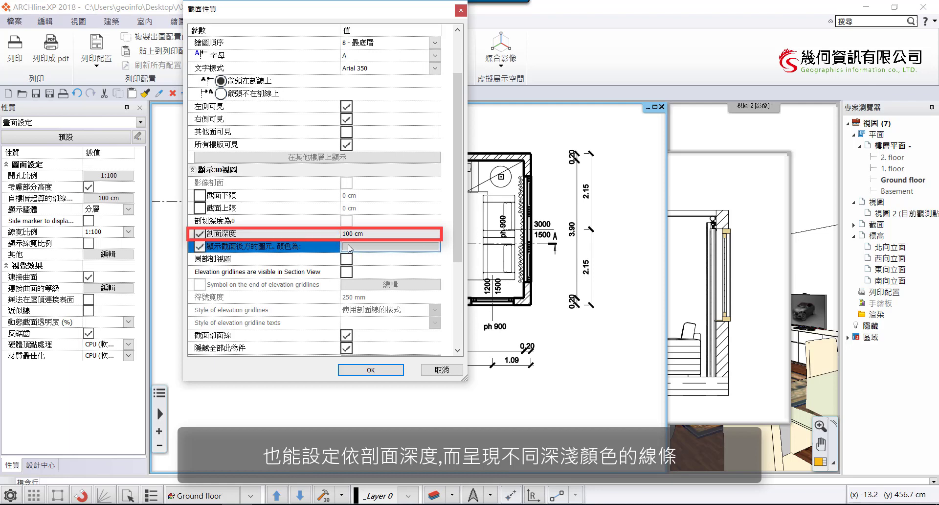
left_click(370, 369)
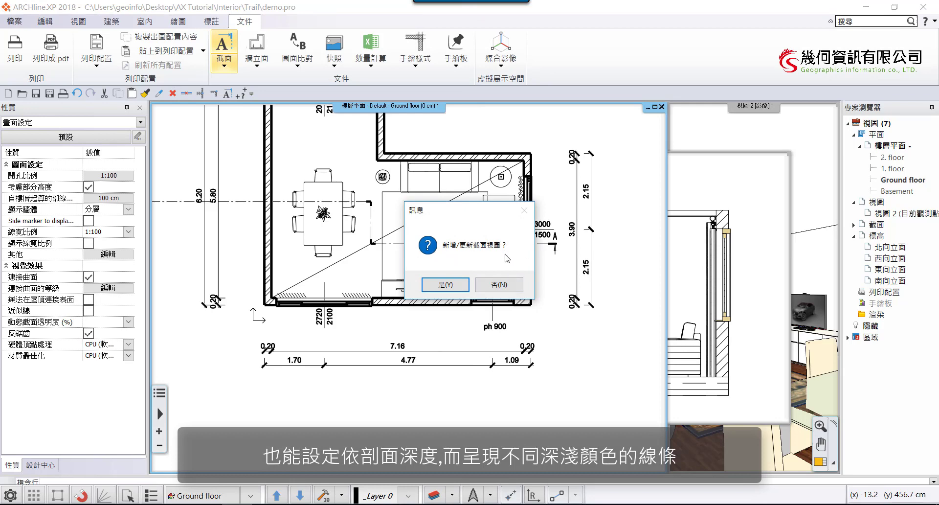
left_click(459, 288)
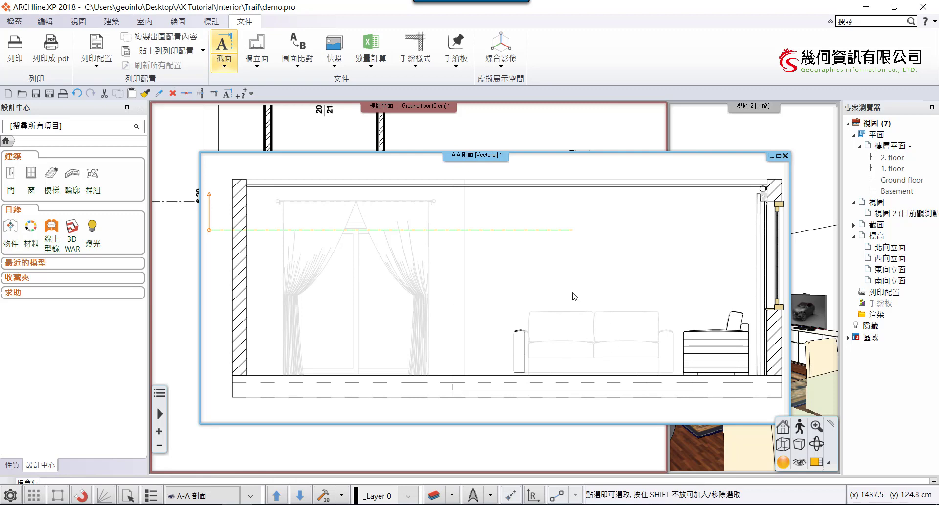
Zoom into the refreshed A-A section to inspect the faint curtains behind the cut
scroll(548, 315, "down", 2)
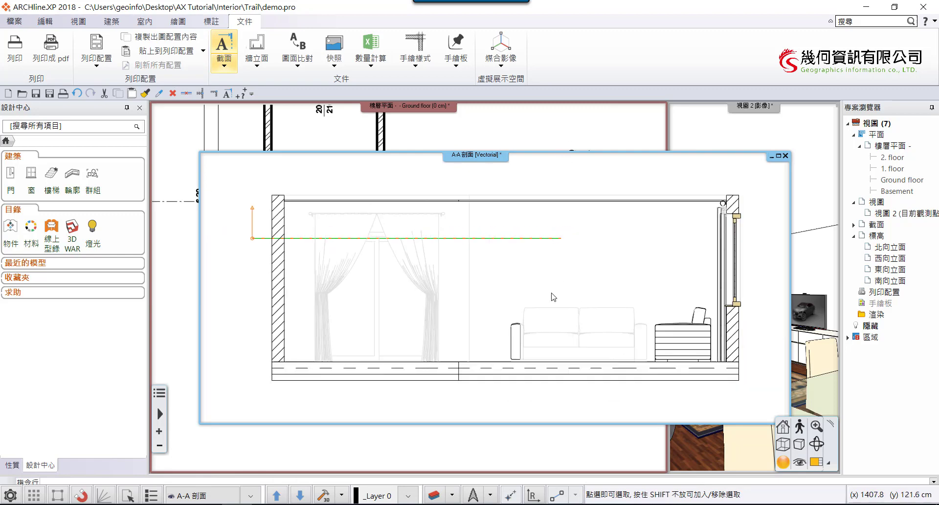
scroll(552, 295, "up", 1)
scroll(550, 294, "up", 1)
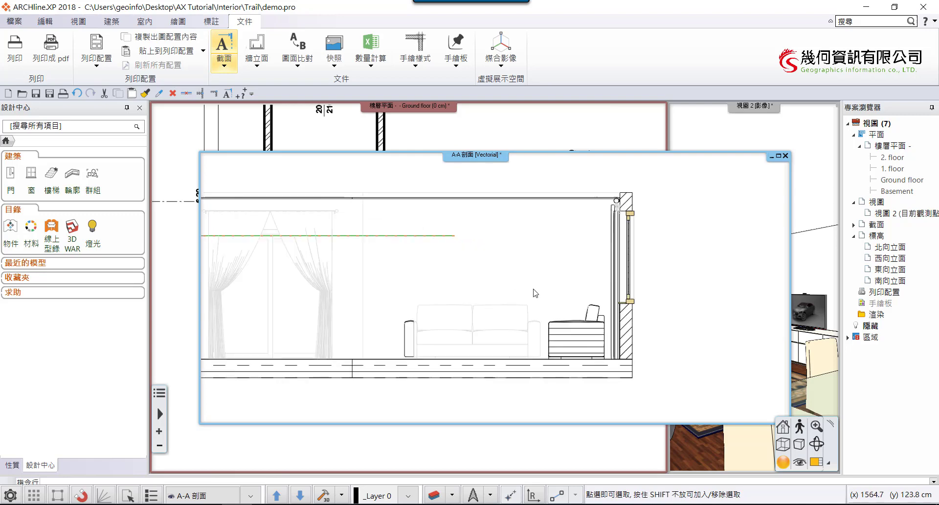
scroll(548, 294, "up", 1)
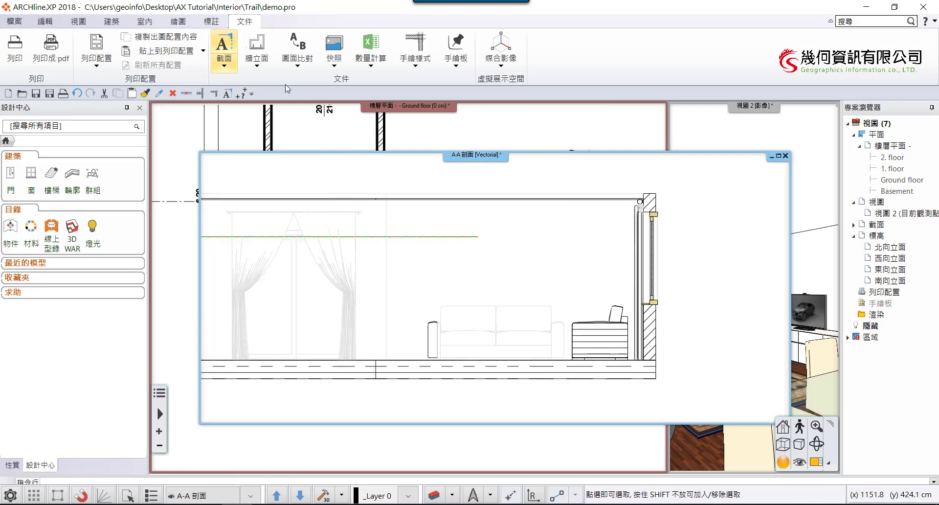
Start 立面高程 and place the ±0 elevation marker at the right wall's end
left_click(220, 21)
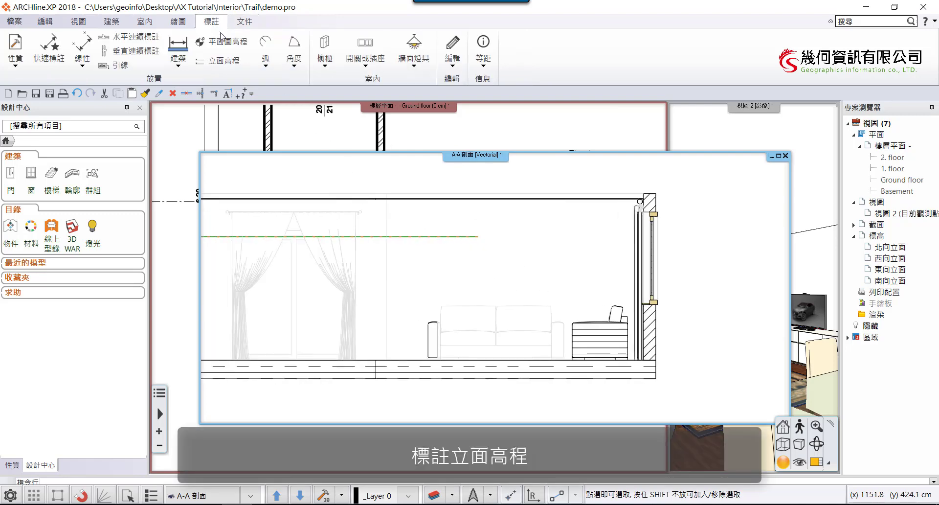
left_click(222, 62)
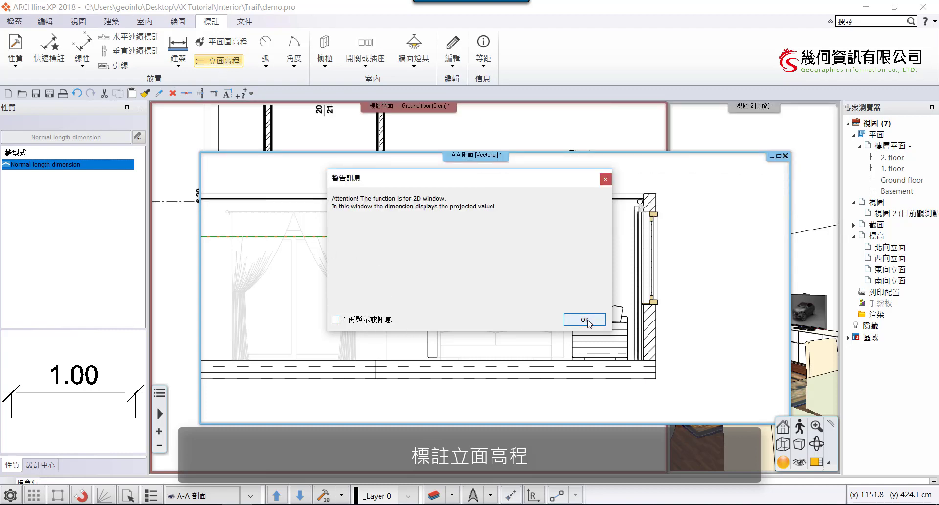
left_click(569, 319)
middle_click_drag(677, 374, 629, 367)
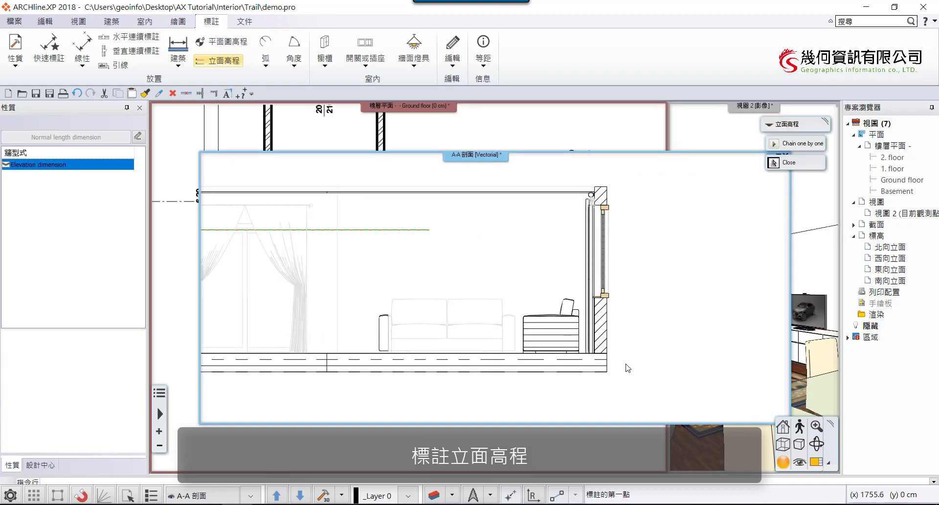
left_click(607, 371)
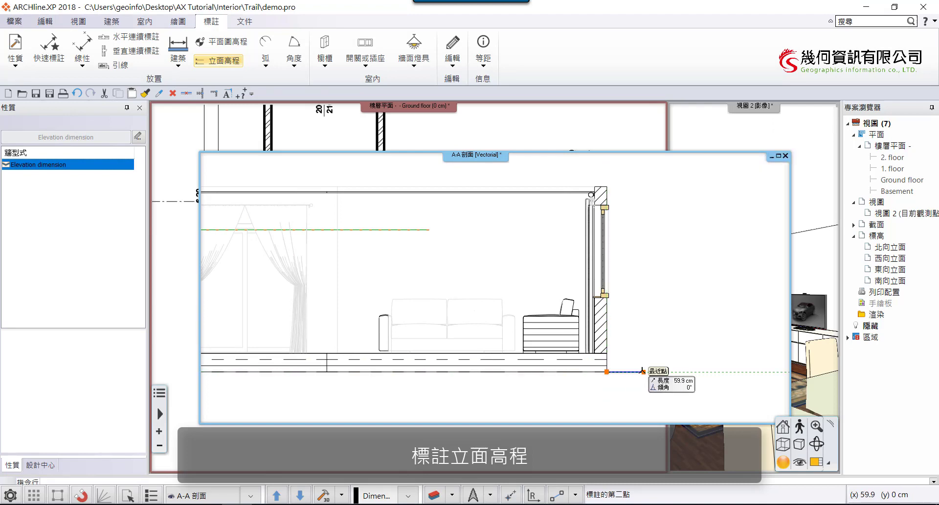
left_click(643, 372)
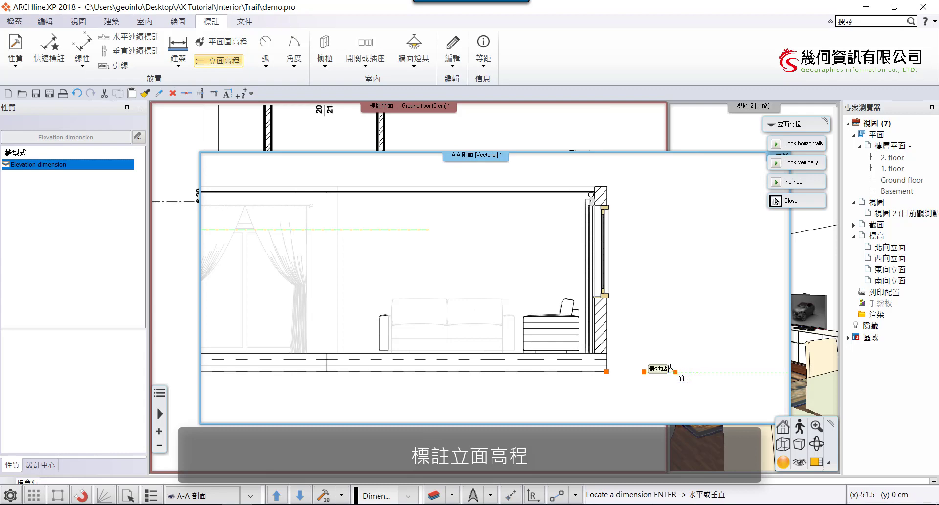
left_click(671, 368)
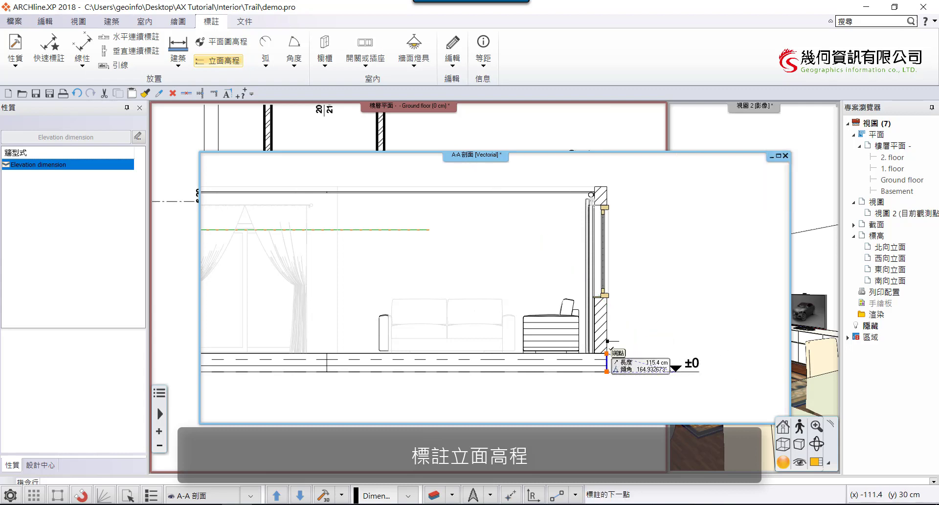
Add the floor and +3 ceiling elevation markers at the right wall, then finish the tool
left_click(606, 353)
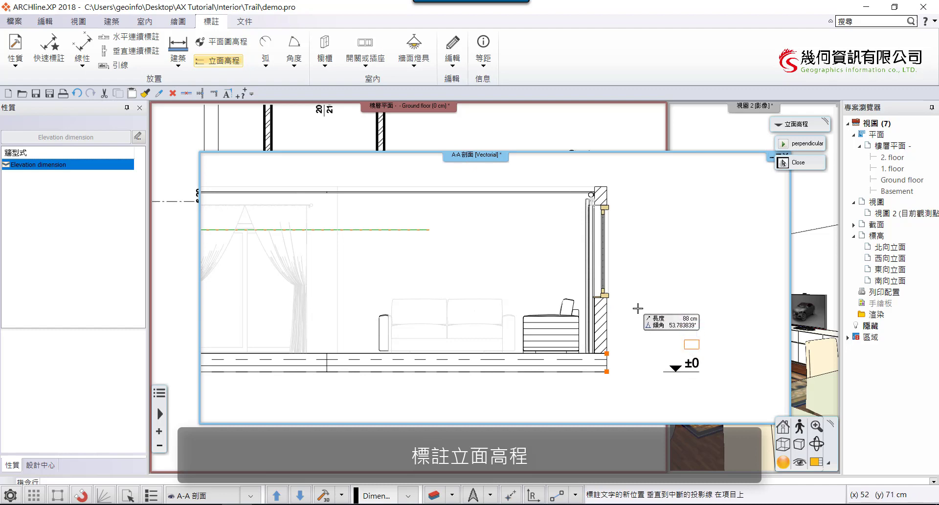
scroll(607, 293, "up", 2)
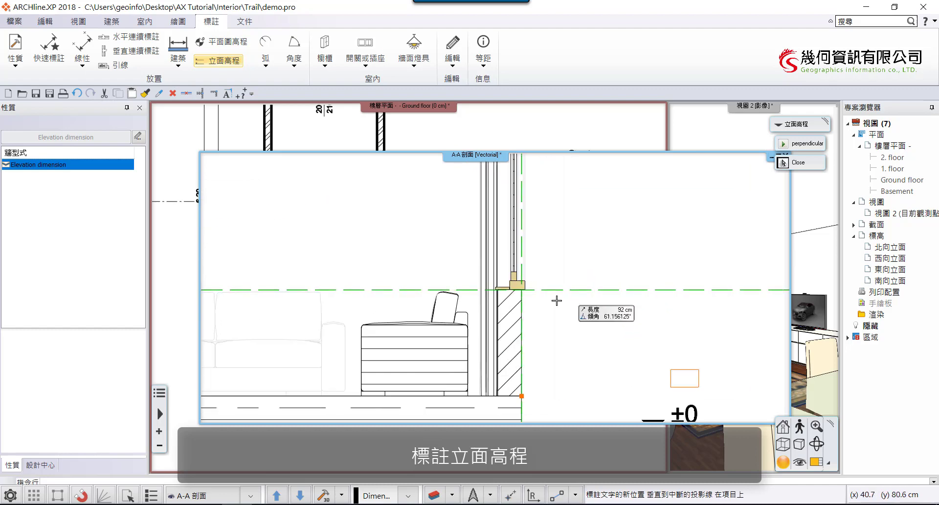
left_click(524, 287)
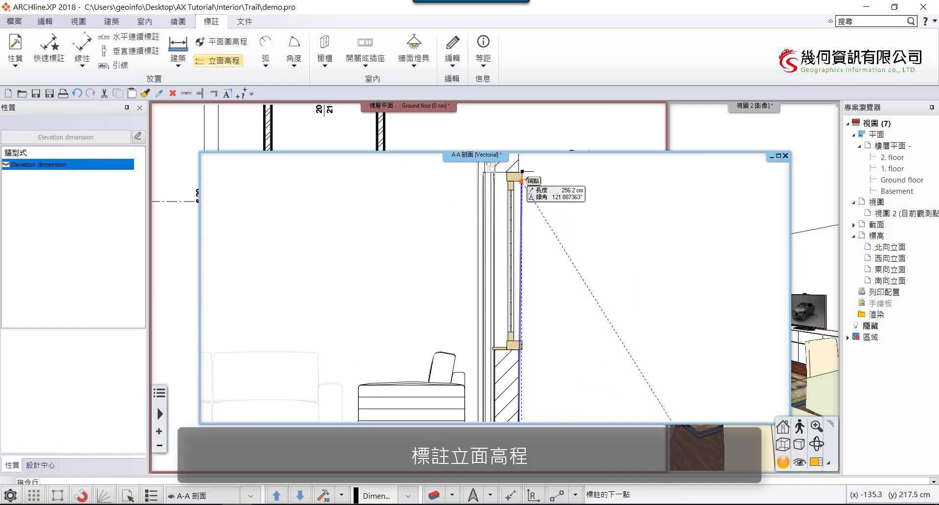
left_click(522, 180)
scroll(538, 172, "down", 2)
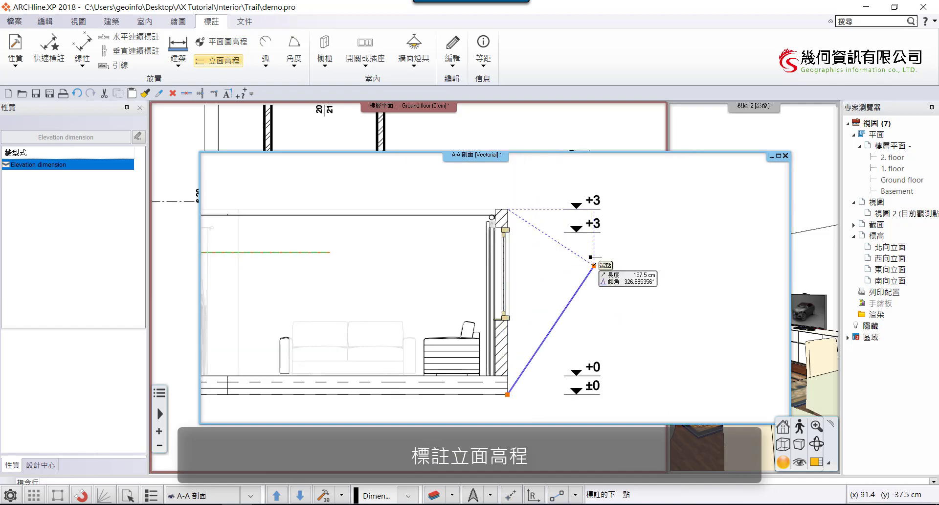
right_click(570, 301)
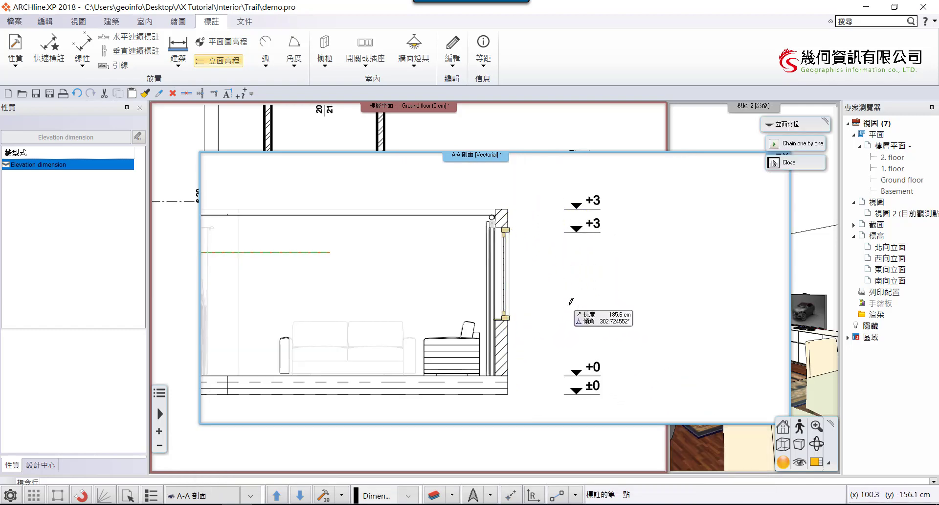
key("Escape")
scroll(570, 301, "down", 1)
left_click(600, 372)
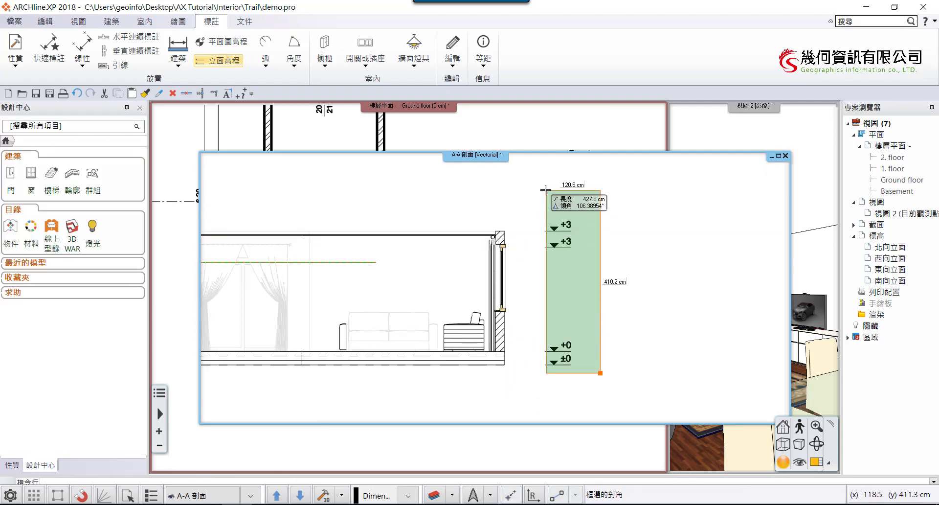
Switch the four elevation markers' 單位 to [cm] and bring the ground floor plan forward
left_click(545, 190)
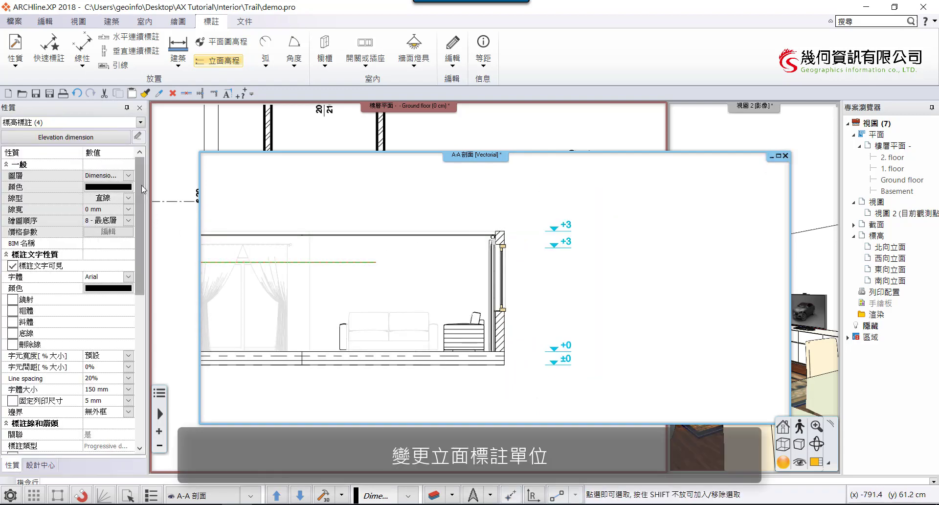
left_click_drag(142, 184, 137, 313)
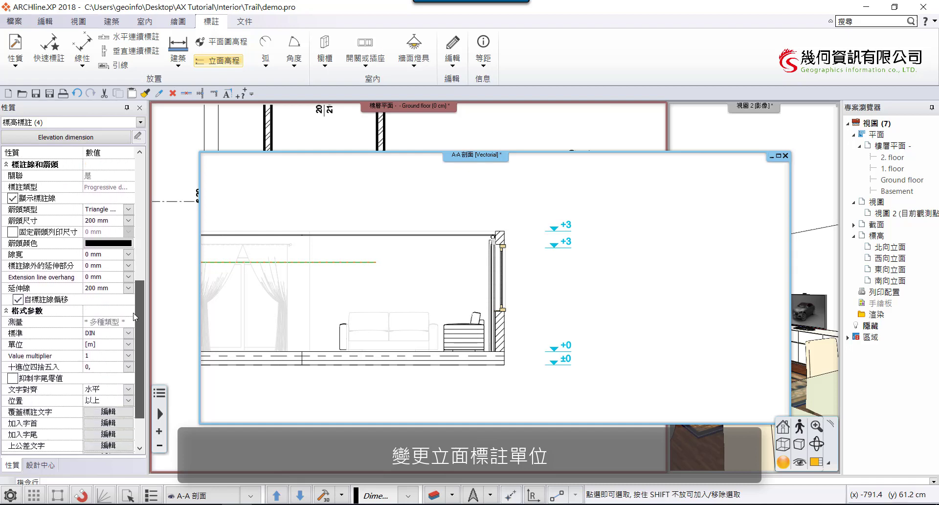
left_click(128, 344)
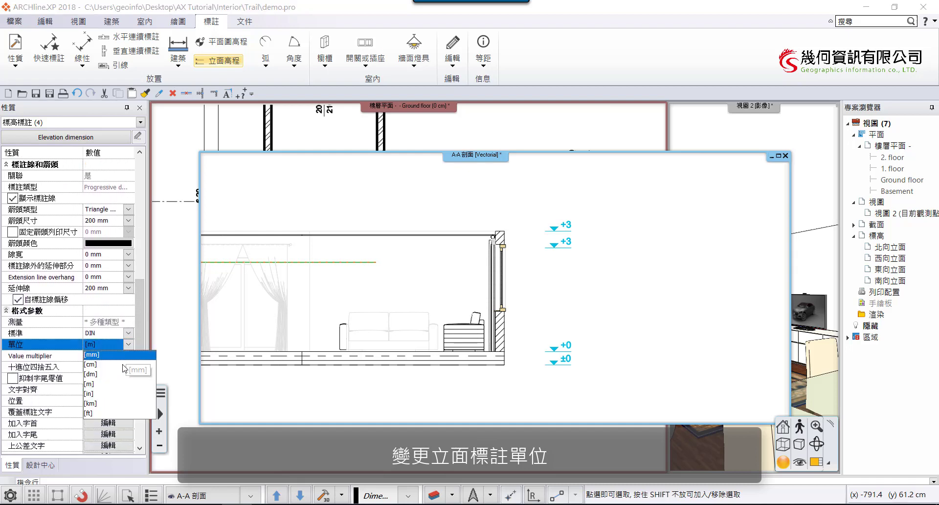
left_click(126, 364)
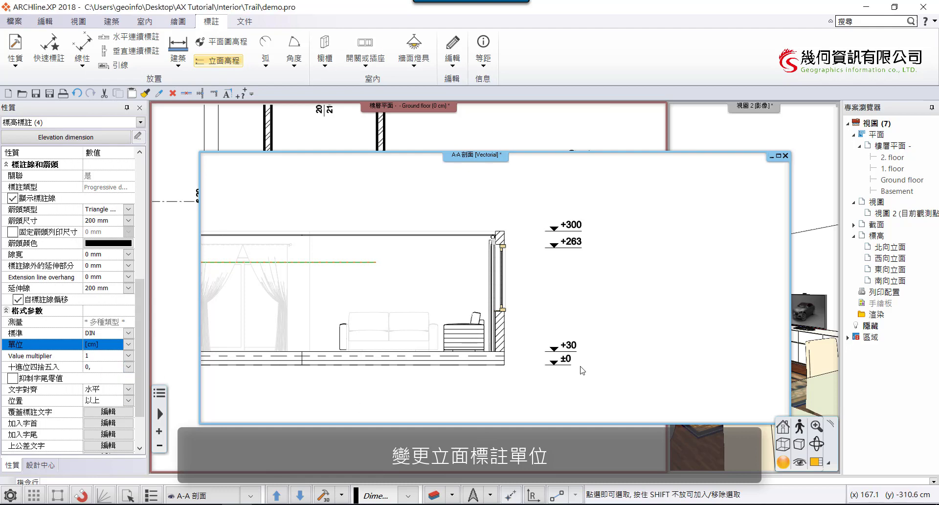
scroll(604, 286, "down", 2)
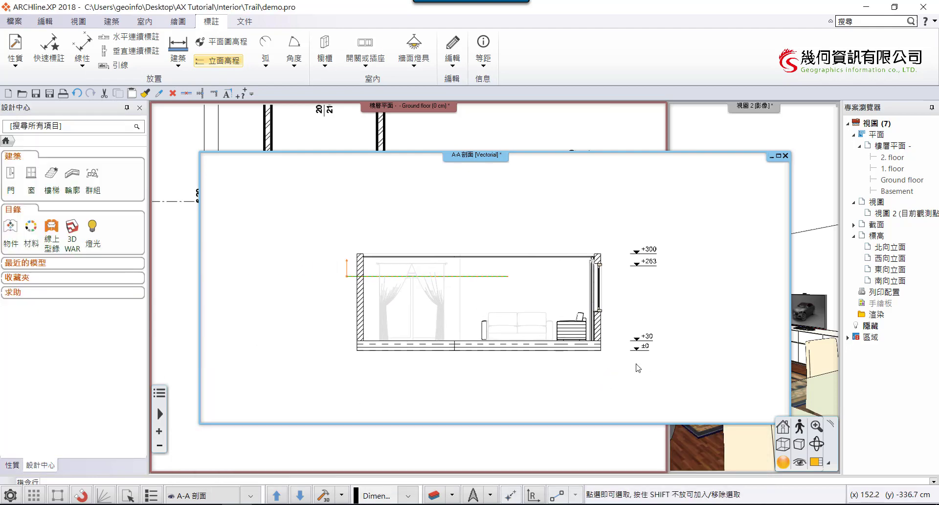
left_click(542, 131)
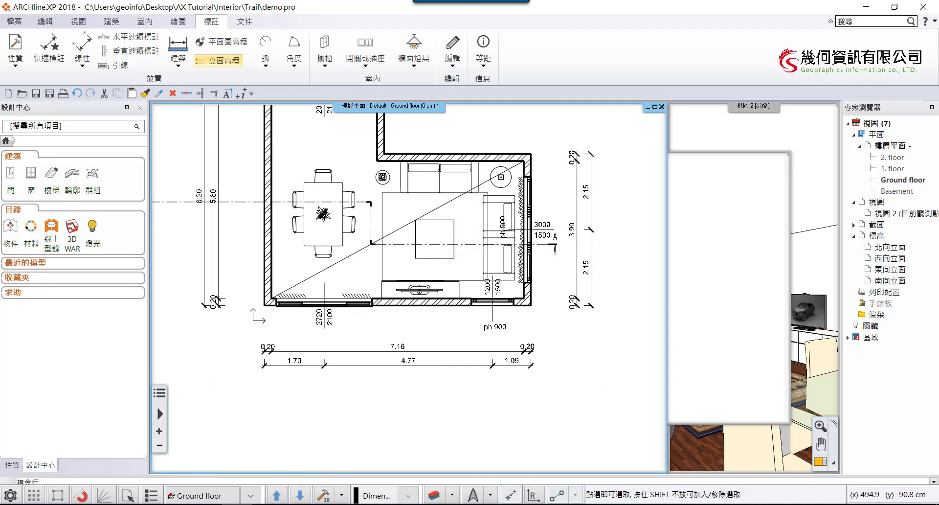
Prepare layout 配置1 on an ISO A2 landscape sheet with 放置出圖戳記 kept on
scroll(523, 301, "down", 3)
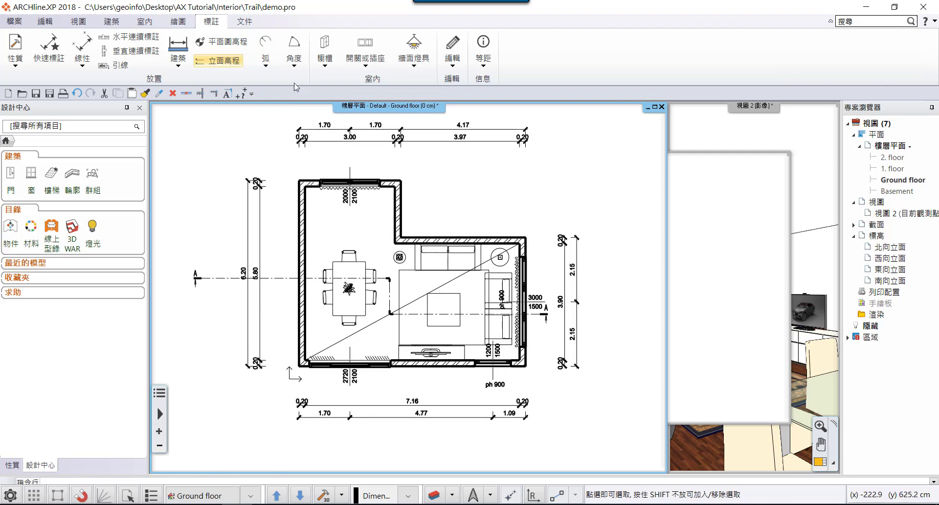
left_click(246, 22)
left_click(98, 62)
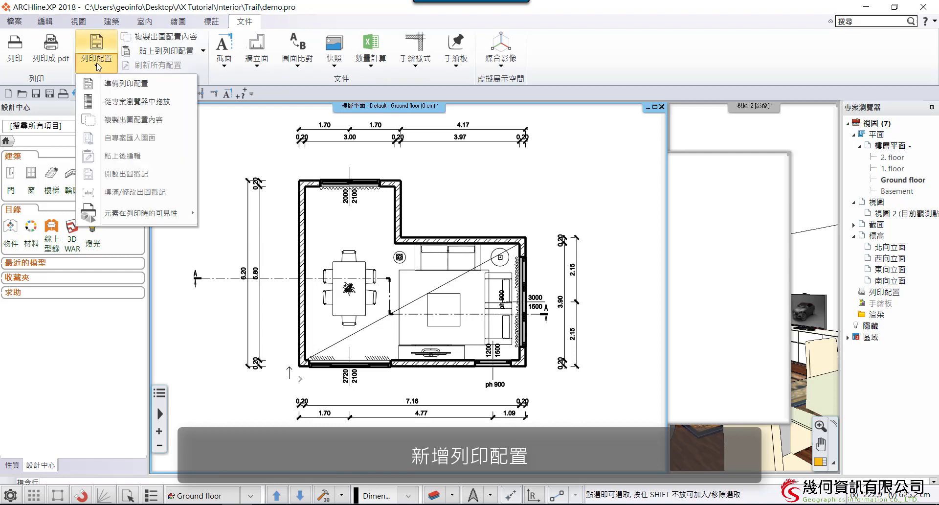
left_click(123, 87)
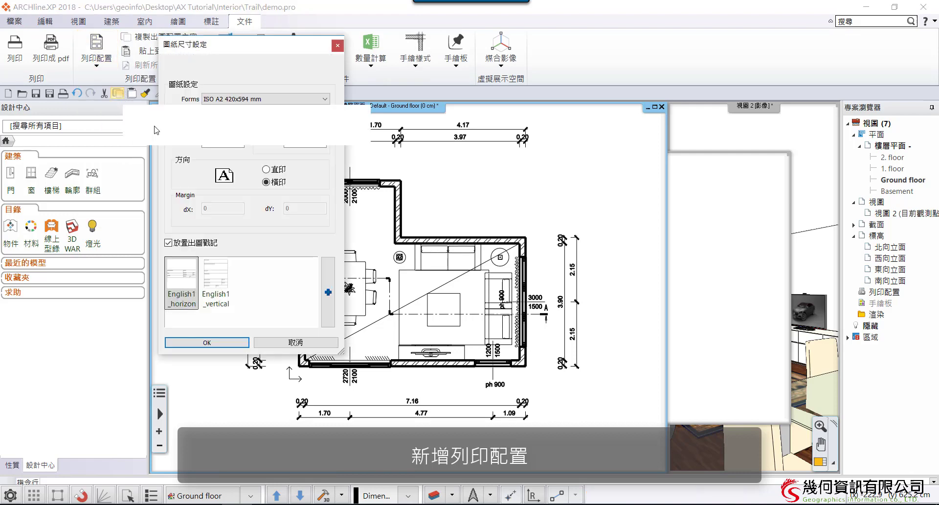
left_click(209, 141)
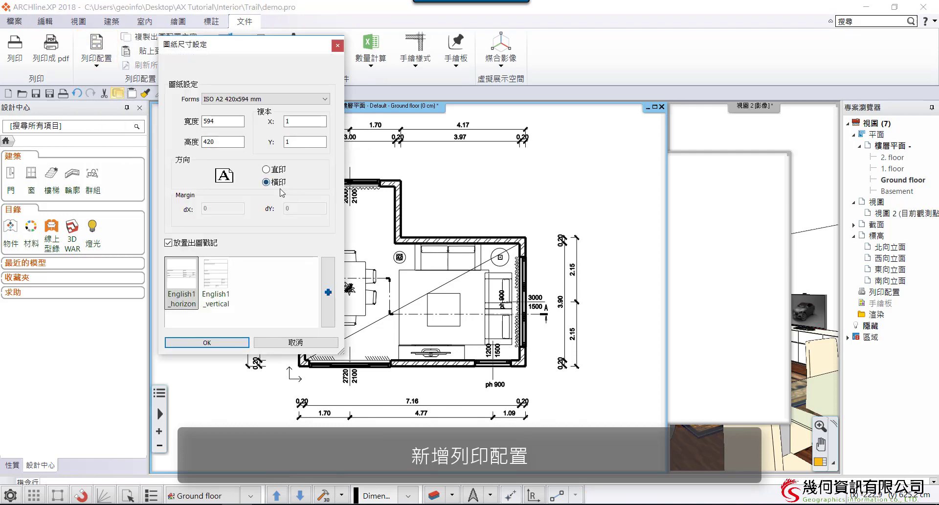
left_click(214, 244)
left_click(214, 244)
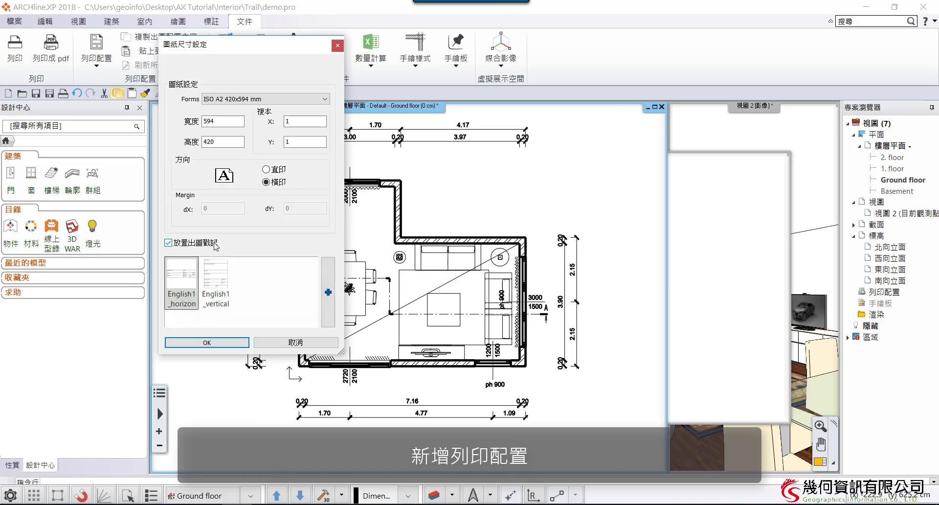
left_click(206, 341)
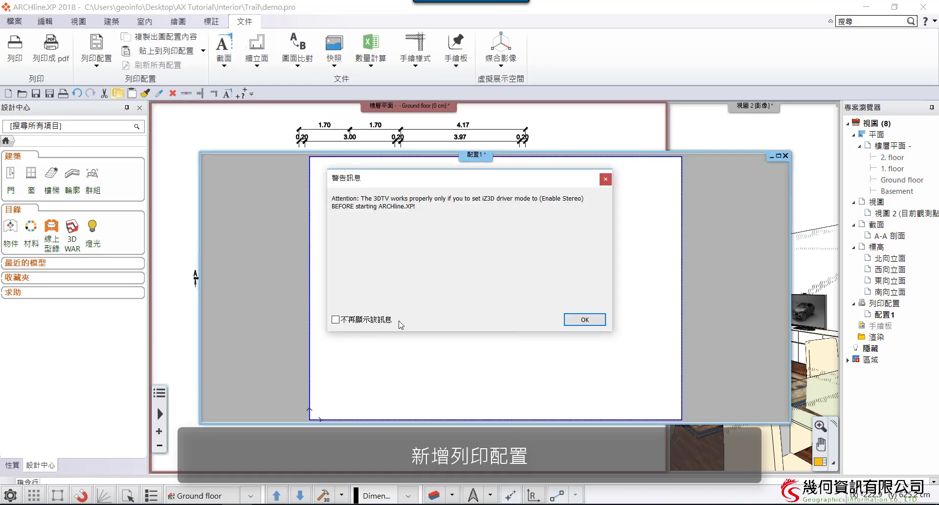
left_click(585, 319)
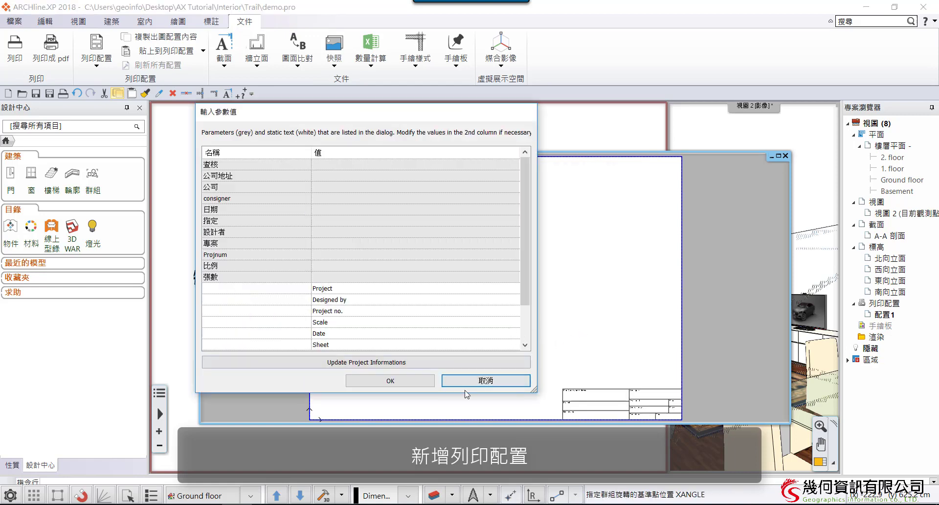
left_click(409, 384)
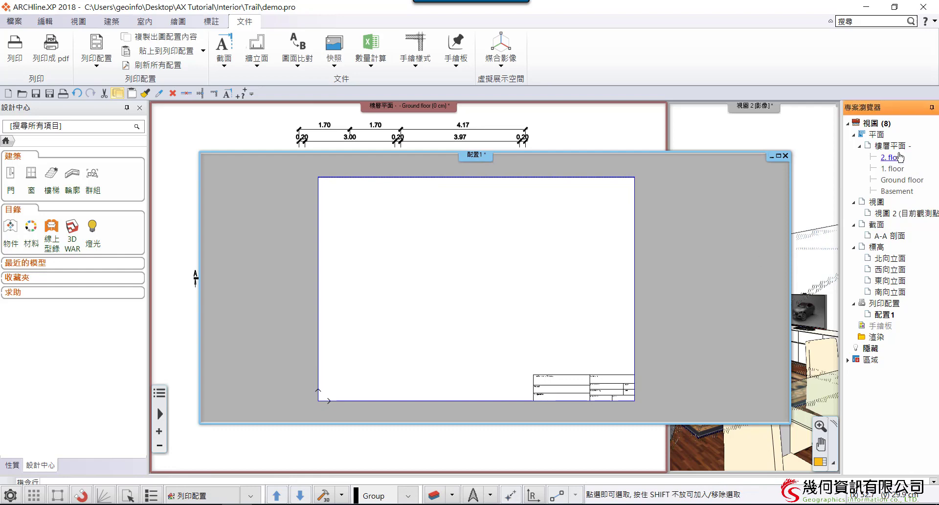
Place the Ground floor view on 配置1 at 1:50 scale
double_click(899, 180)
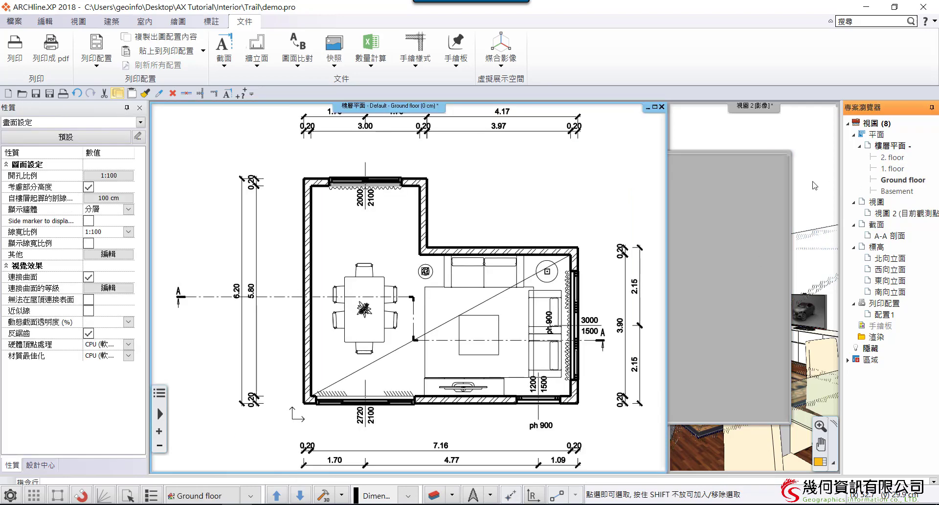
left_click_drag(902, 180, 592, 247)
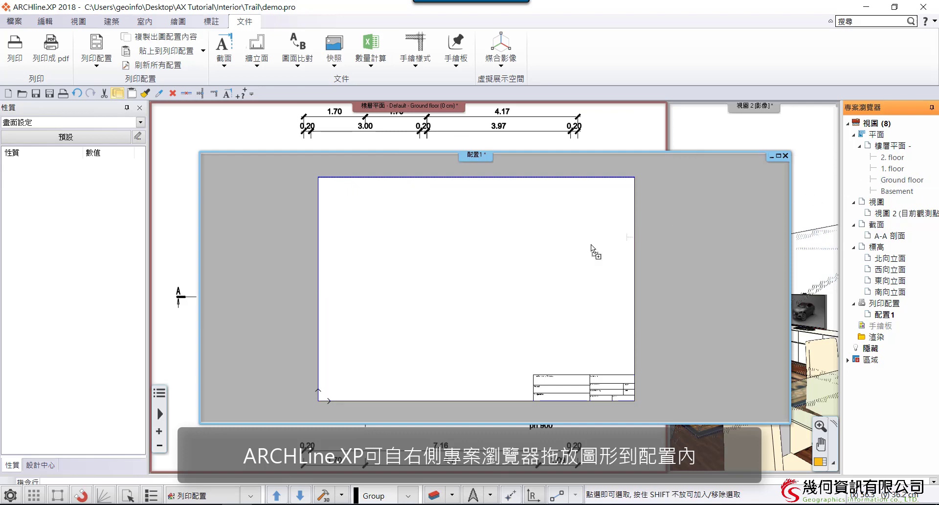
left_click_drag(501, 266, 501, 265)
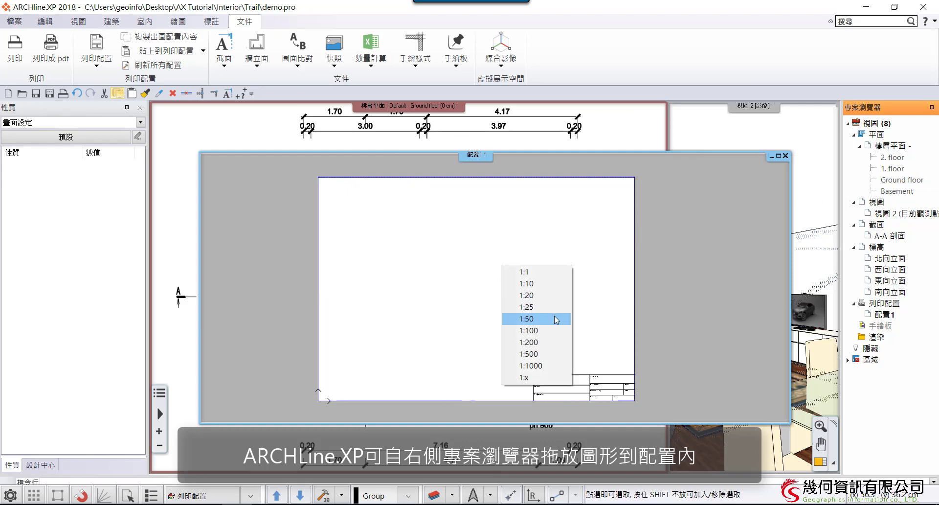
left_click(553, 317)
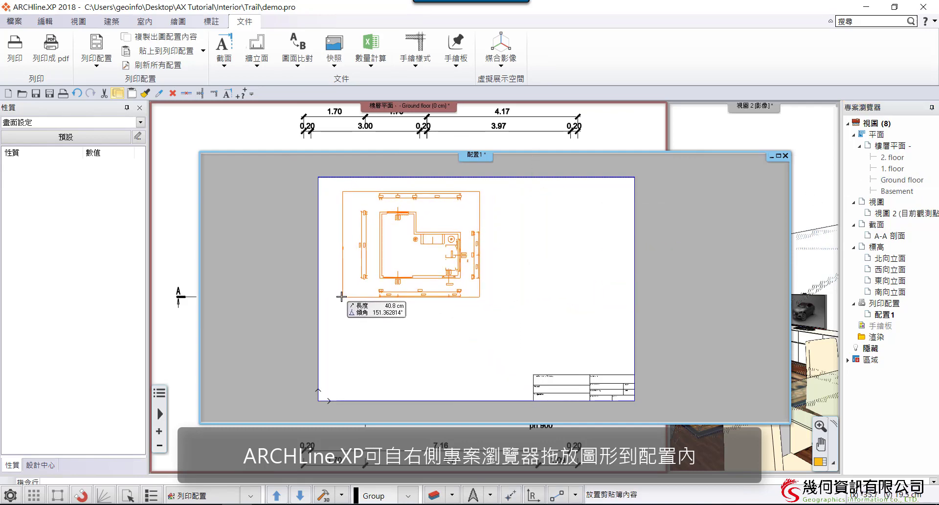
left_click(328, 300)
Move the placed floor plan down into the sheet's lower-left area
left_click(444, 265)
mouse_move(465, 332)
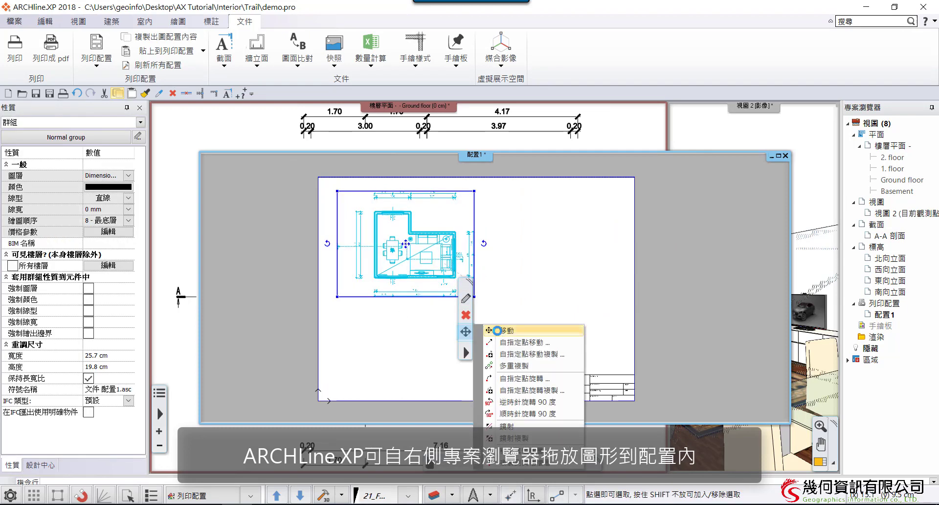
left_click(507, 330)
left_click(405, 244)
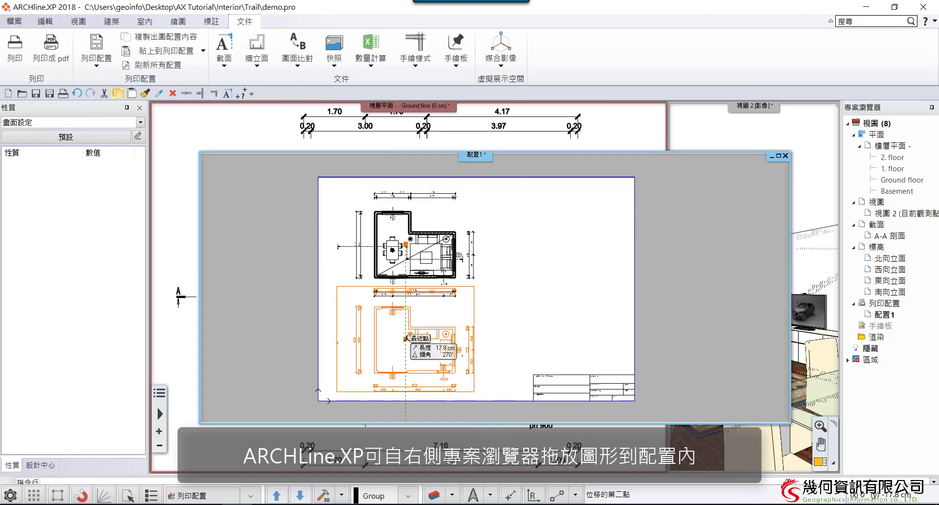
left_click(405, 337)
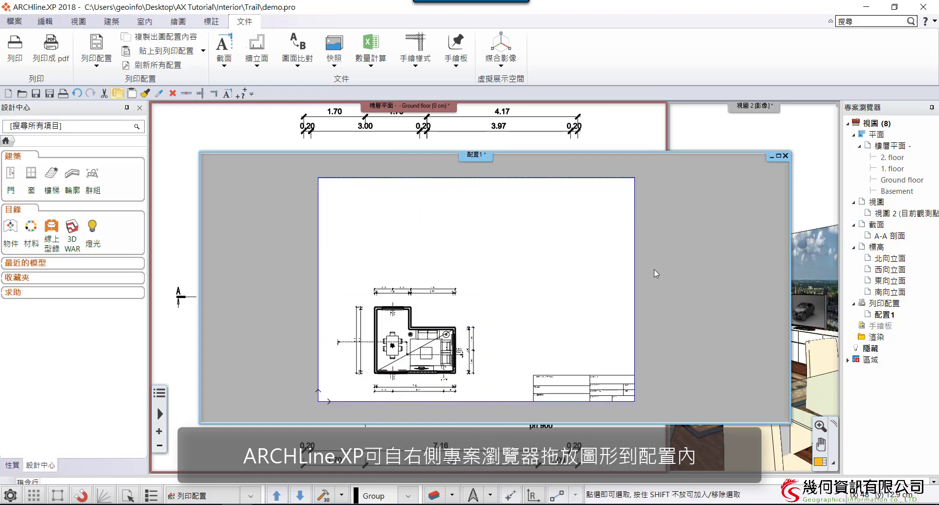
middle_click_drag(655, 274, 691, 232)
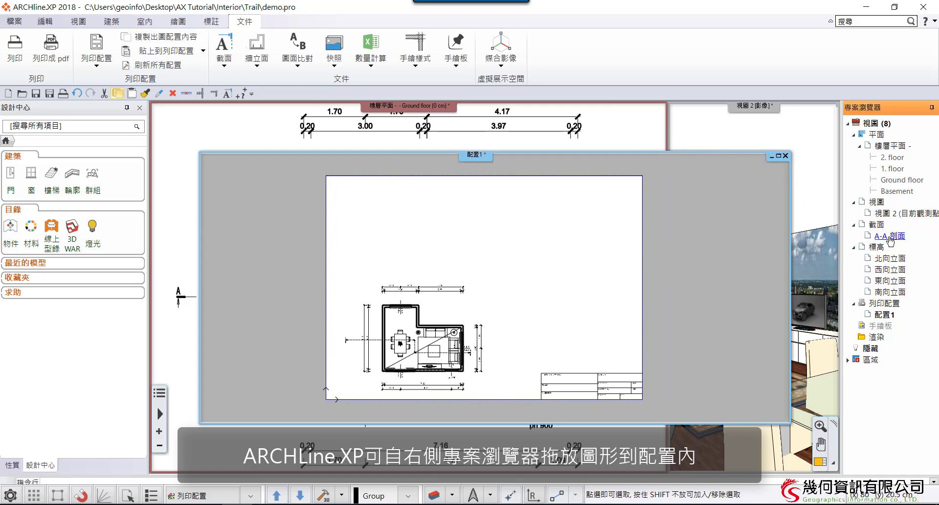
Drag the A-A section onto layout 配置1, choose its scale, and place it above the floor plan
left_click_drag(889, 238, 646, 247)
left_click_drag(580, 261, 581, 261)
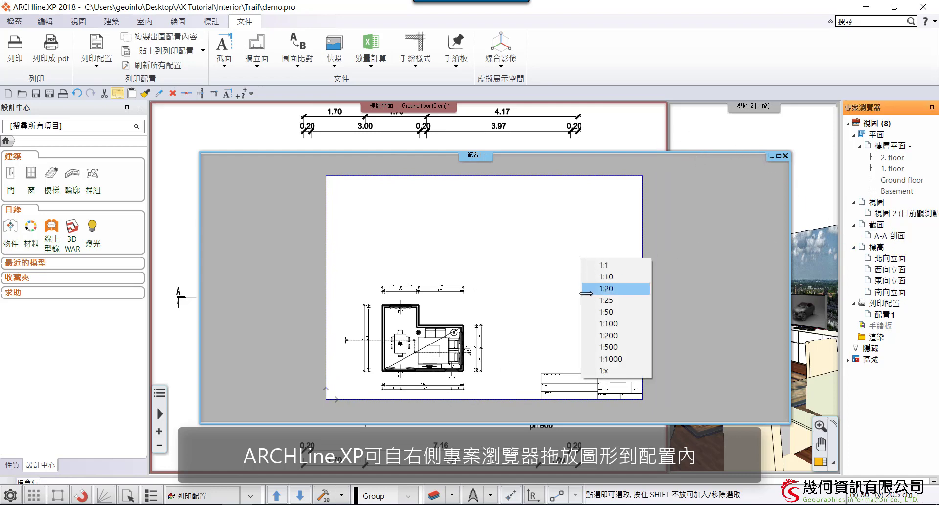
left_click(606, 313)
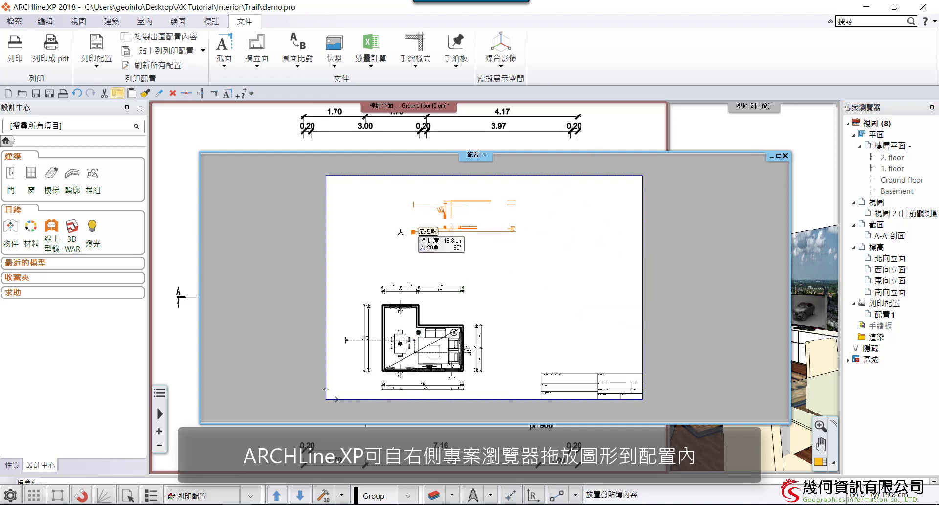
left_click(353, 248)
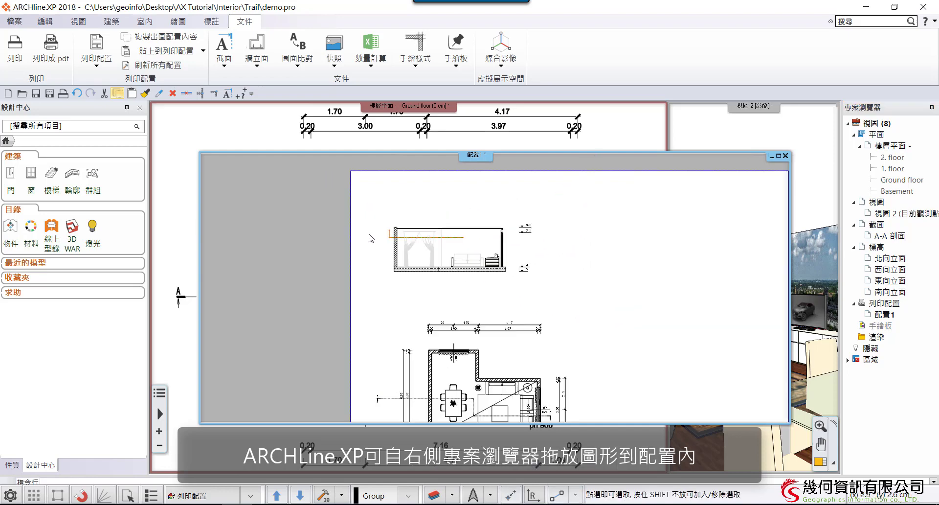
Bring the Ground floor plan window back to the front
scroll(362, 229, "up", 3)
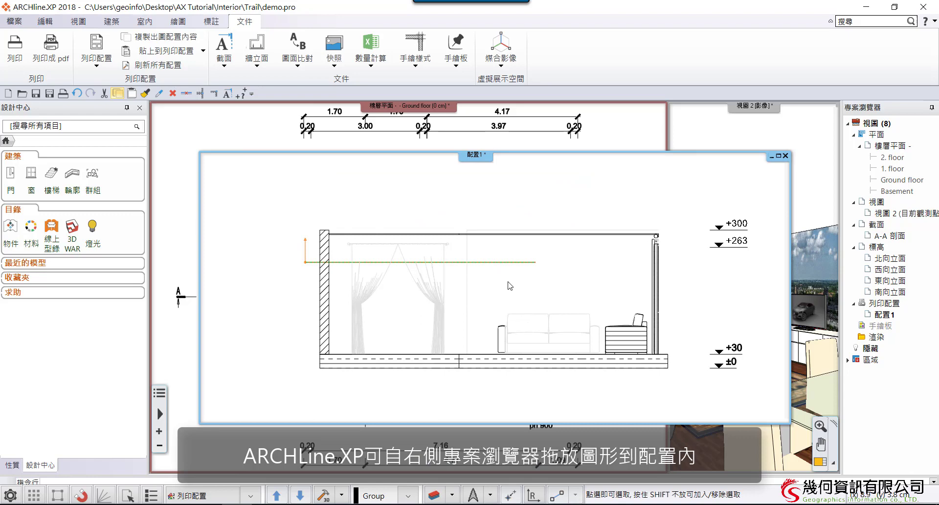
scroll(510, 285, "down", 1)
scroll(489, 264, "down", 2)
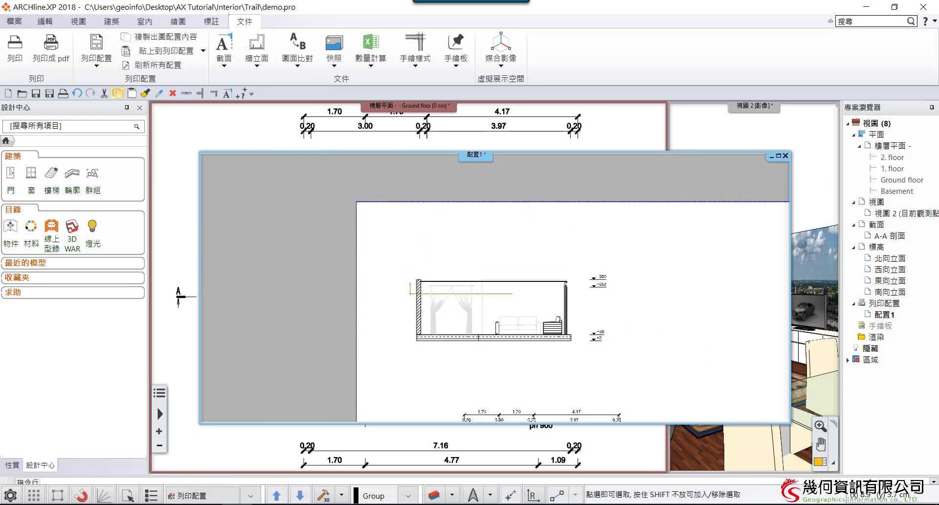
scroll(475, 248, "down", 1)
left_click(252, 142)
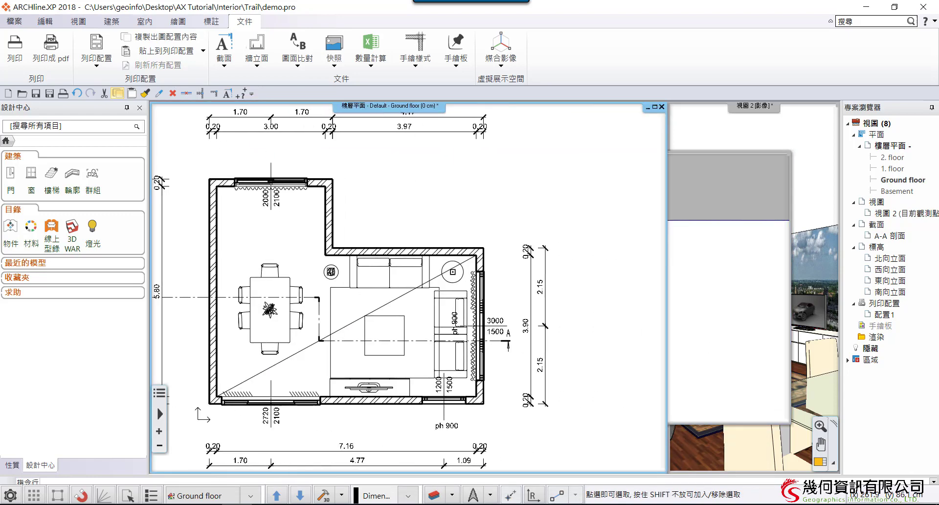
Begin a 立面 elevation of the upper living-room sofa wall with a 416.6 cm viewing depth
scroll(398, 283, "down", 2)
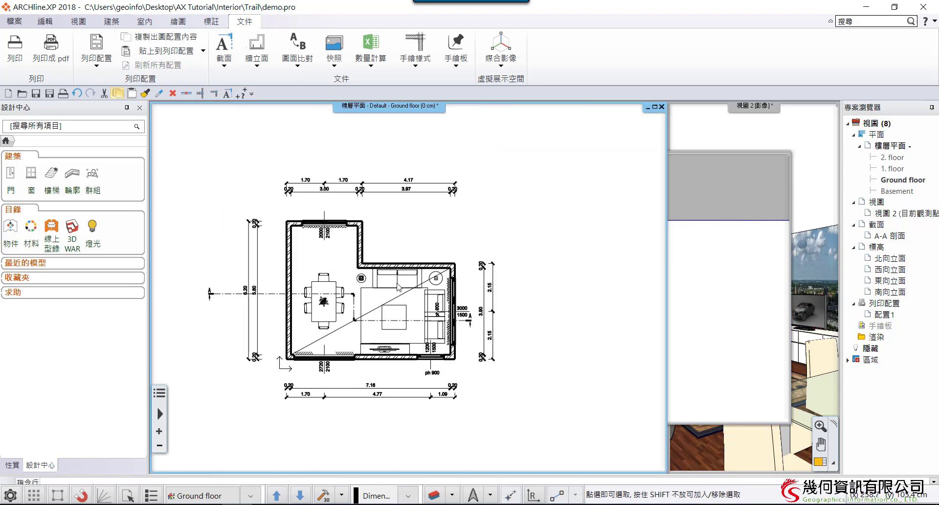
left_click(258, 62)
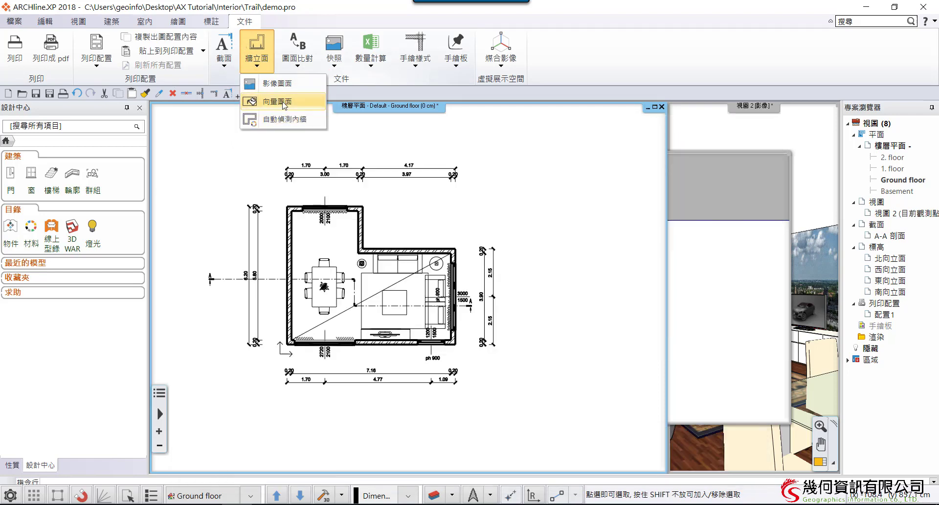
left_click(284, 102)
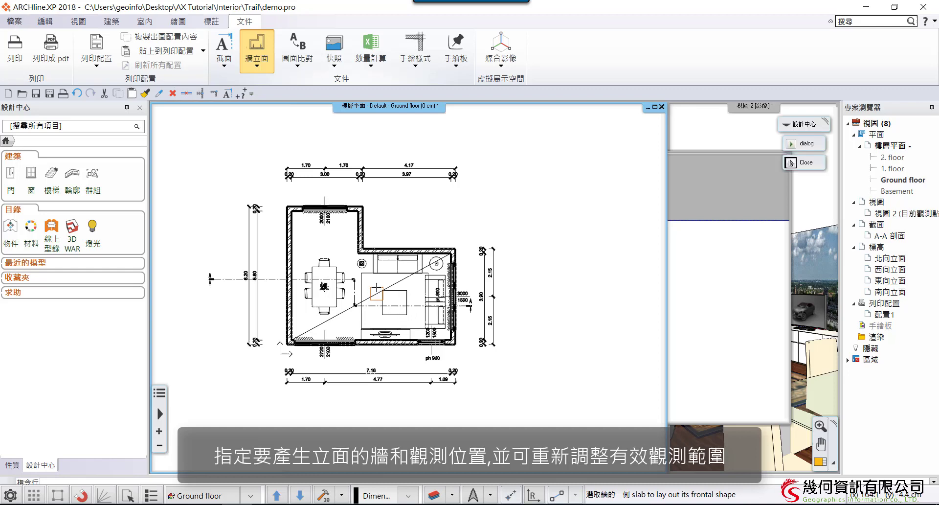
scroll(389, 266, "up", 2)
scroll(389, 266, "up", 2)
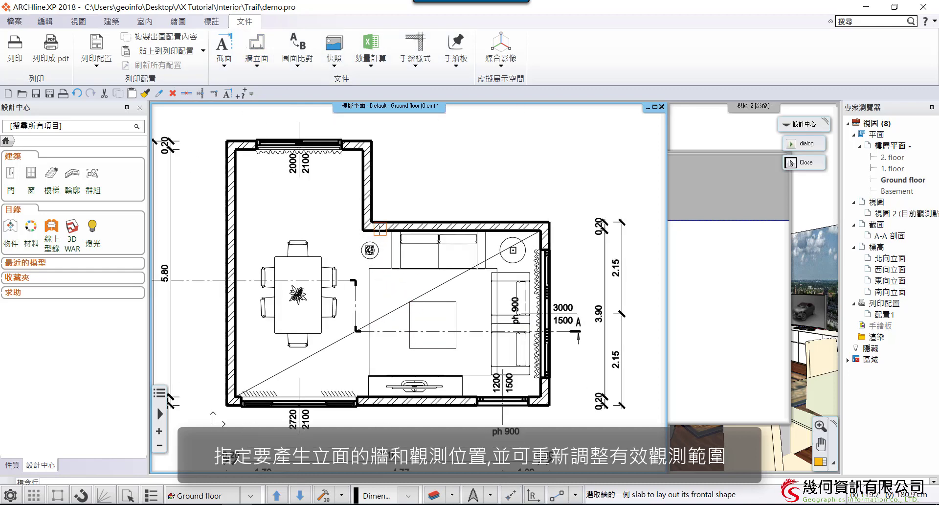
left_click(379, 231)
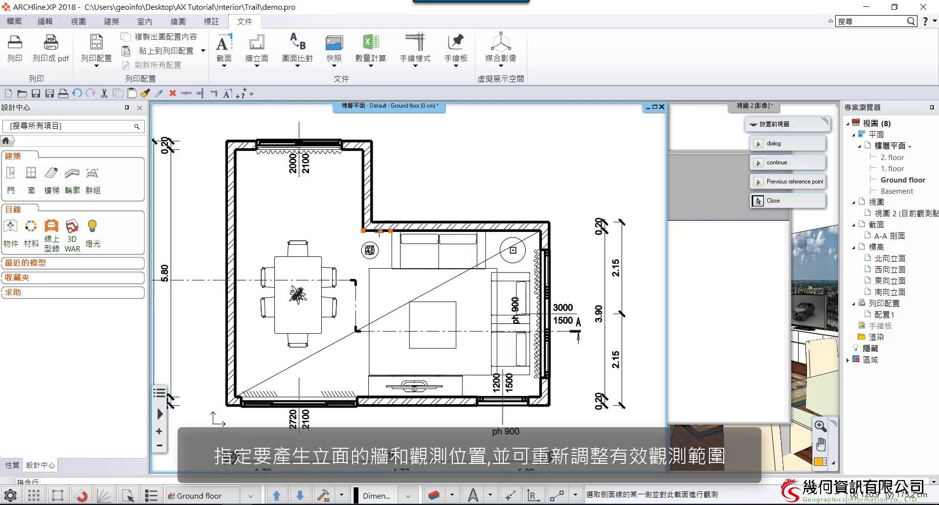
left_click(387, 287)
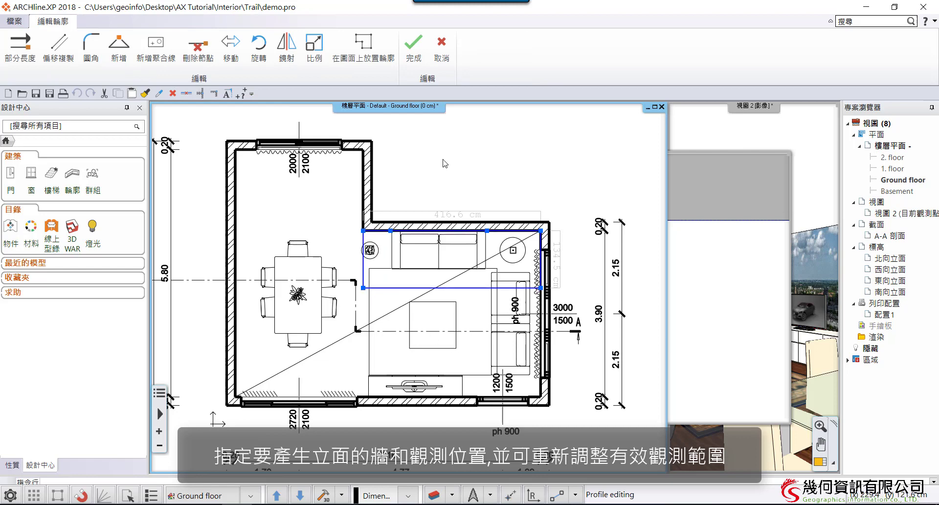
Place the north 牆(243)-1 elevation above the plan, then create the east 牆(231)-2 elevation beside it
left_click(446, 277)
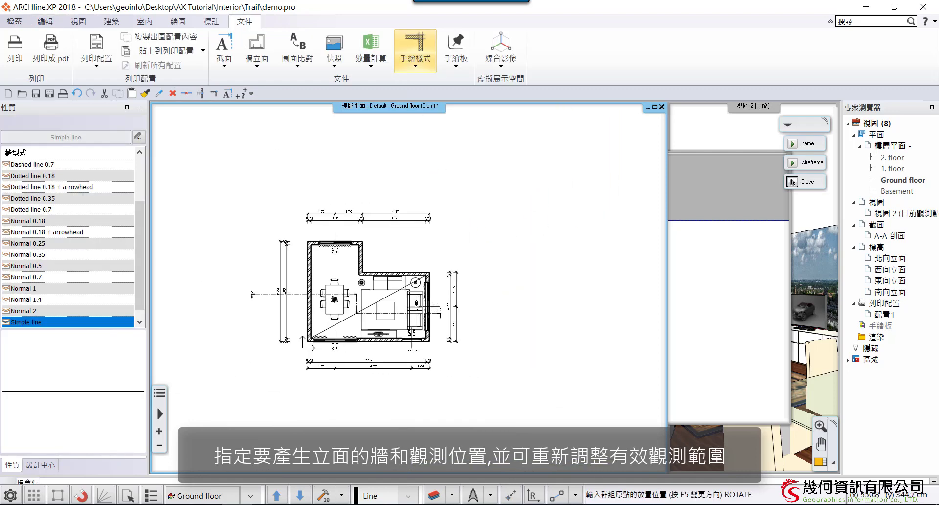
left_click(535, 230)
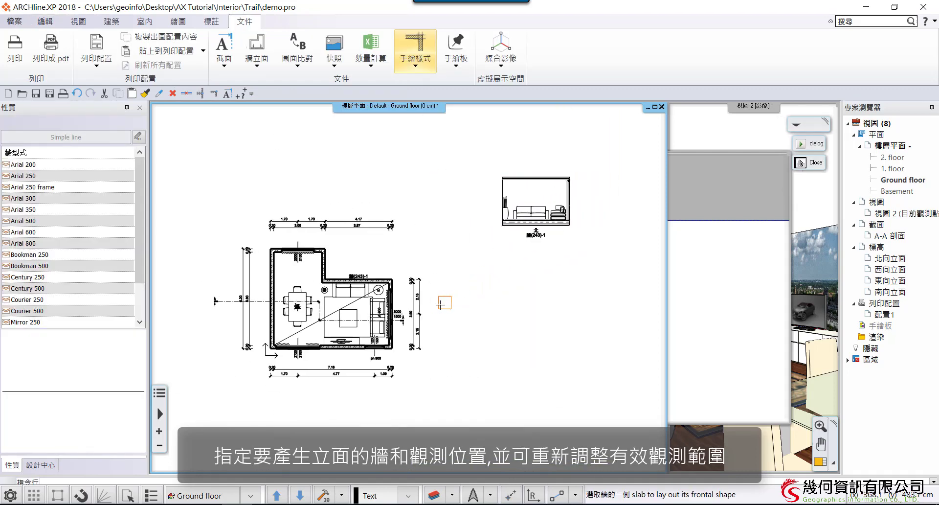
scroll(362, 318, "up", 4)
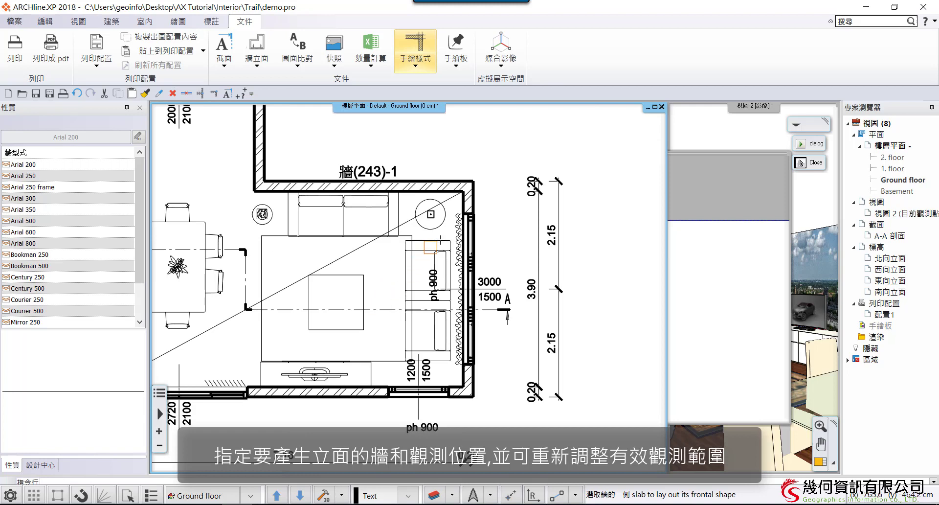
left_click(459, 202)
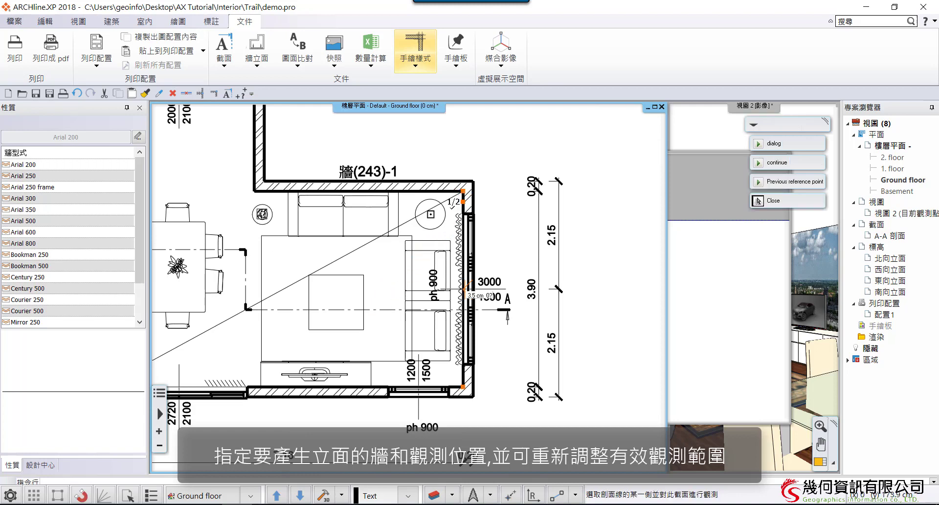
left_click(370, 254)
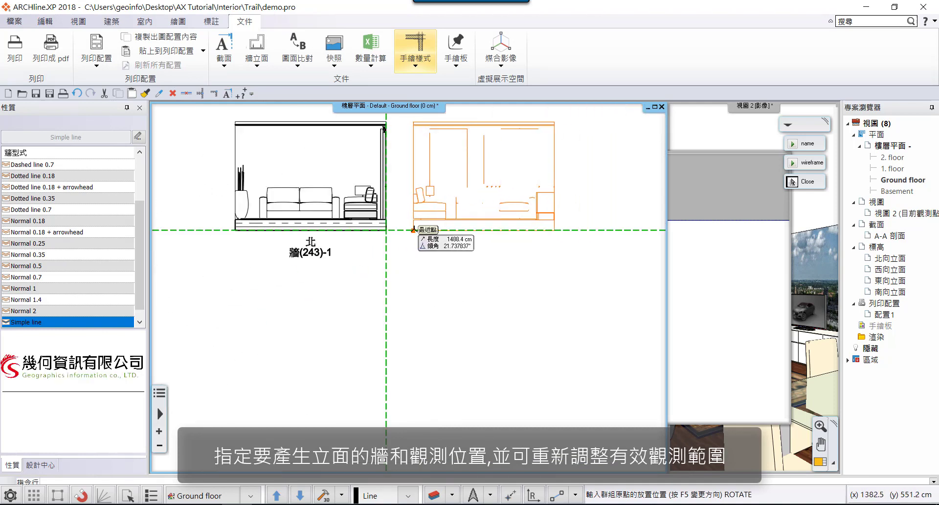
left_click(413, 229)
Create the west 牆(214)-3 elevation with its viewing range and place it after the other two
left_click(403, 309)
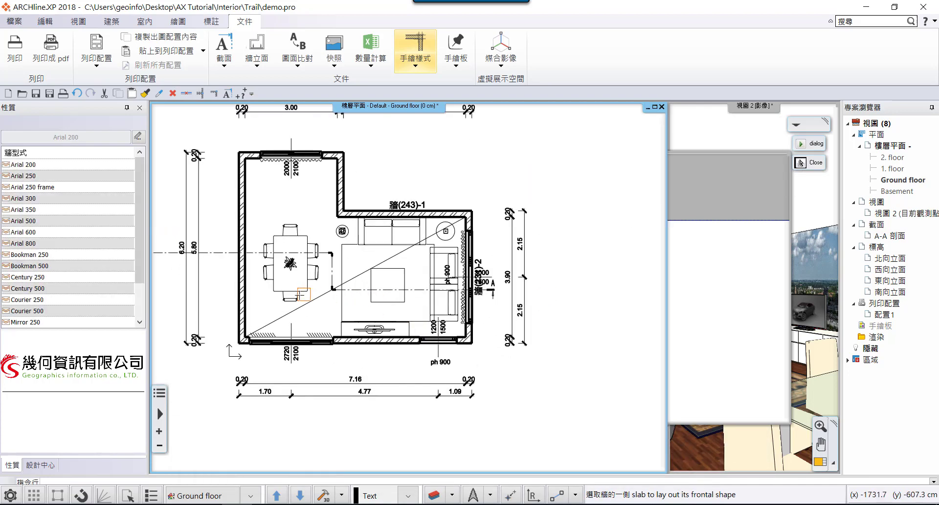
left_click(245, 292)
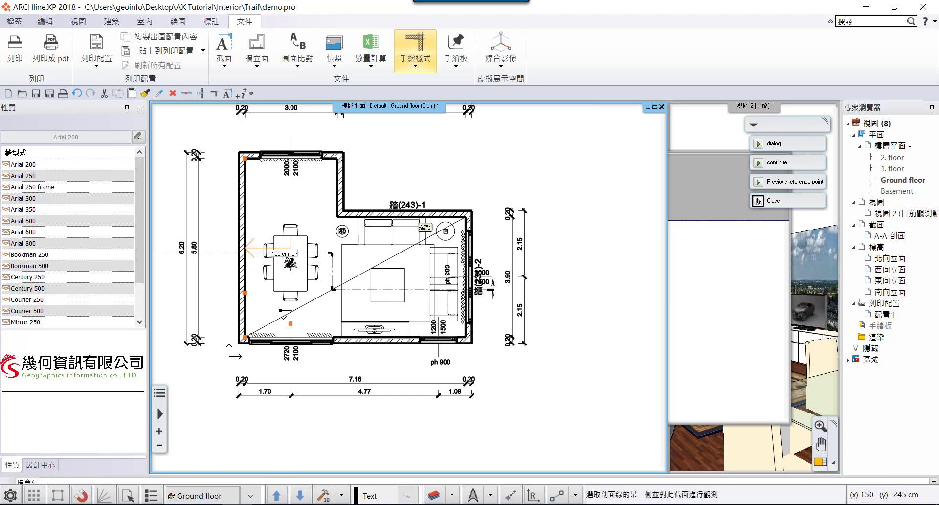
left_click(282, 316)
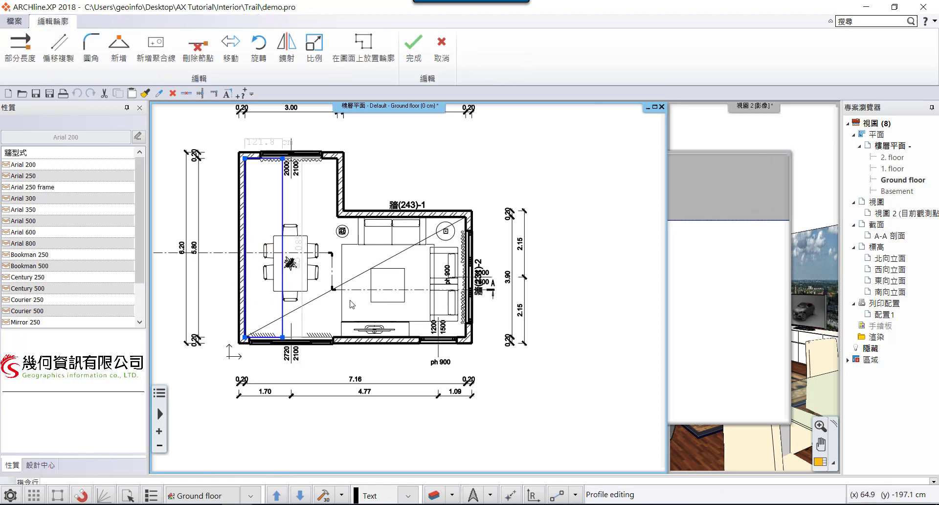
left_click(413, 49)
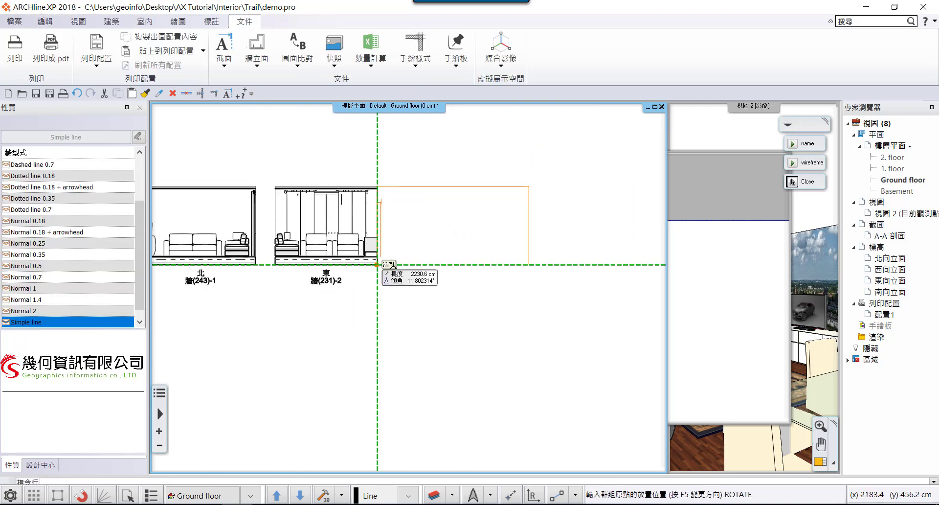
left_click(376, 264)
scroll(384, 316, "down", 3)
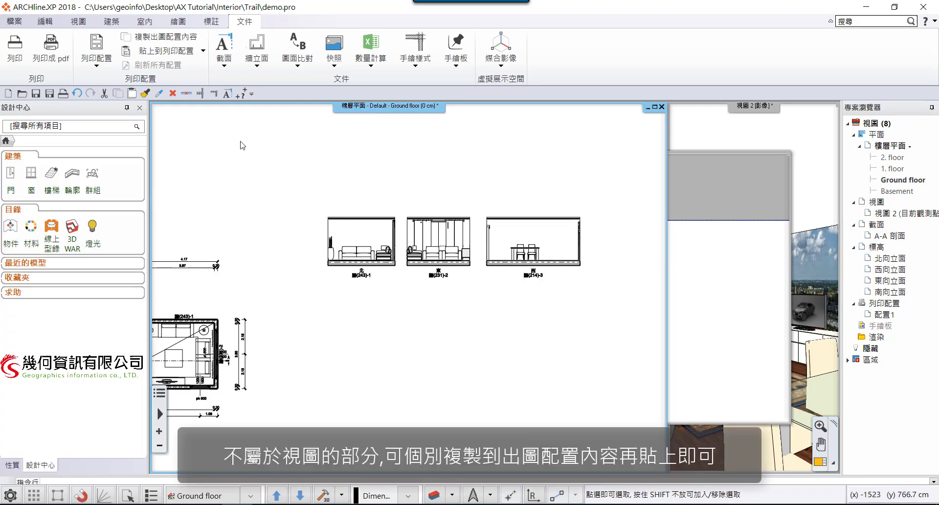
Copy the three wall elevations with 複製出圖配置內容, boxing them and setting their reference point
left_click(175, 38)
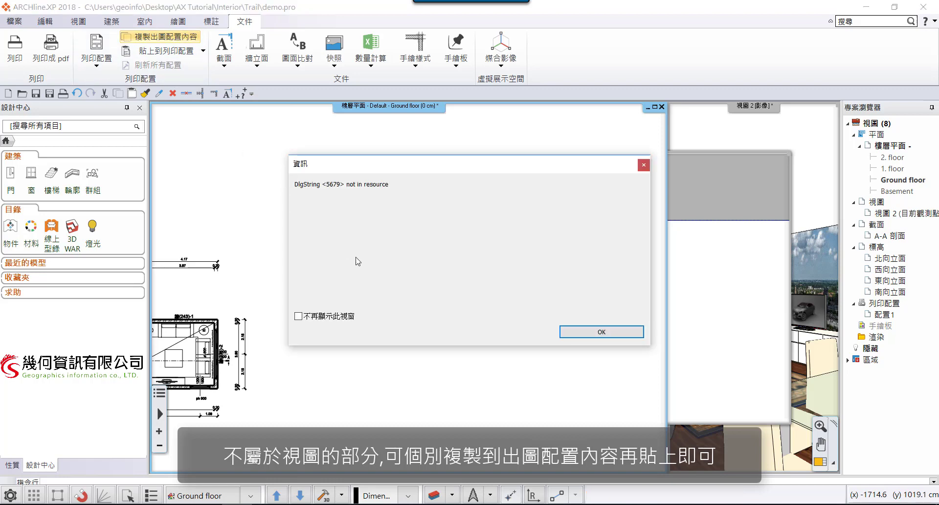
left_click(592, 331)
left_click(308, 197)
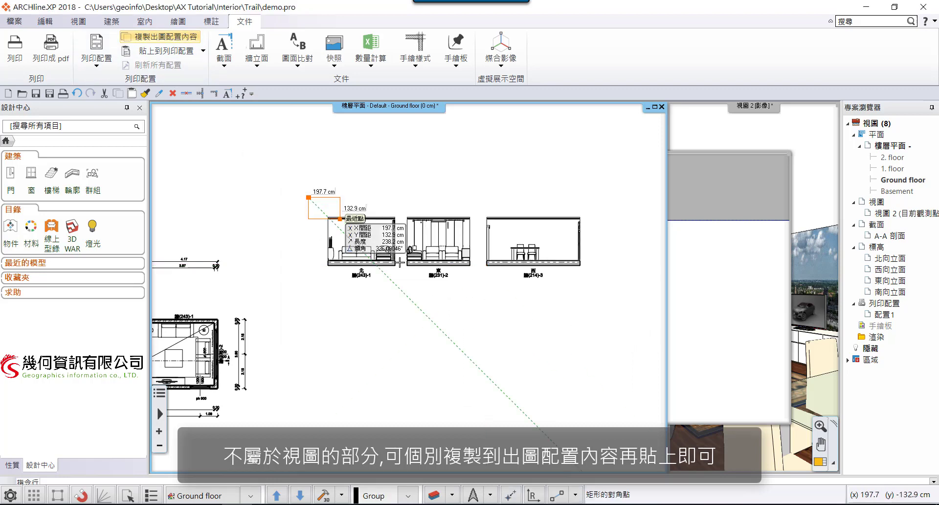
left_click(619, 305)
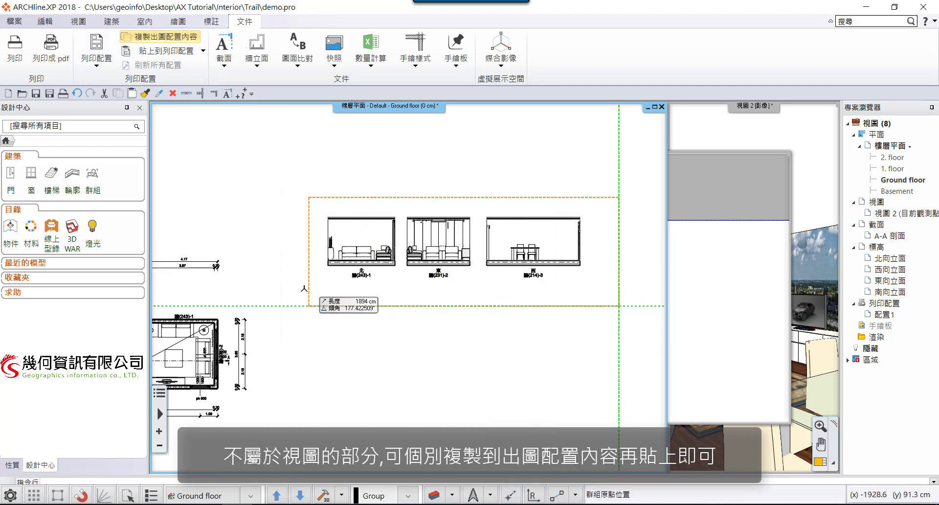
left_click(323, 258)
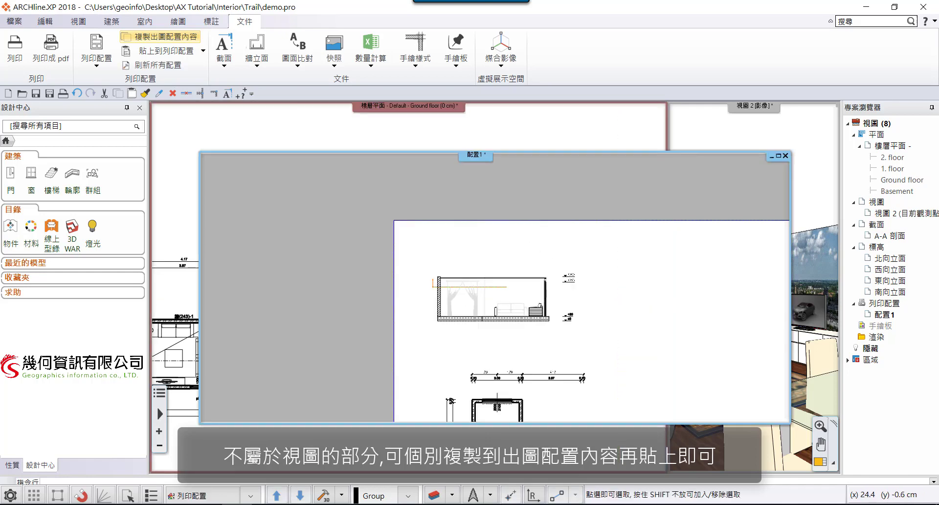
Paste the elevations onto 配置1 beside the section at a chosen scale, then maximize 視圖 2
left_click(176, 50)
left_click(152, 139)
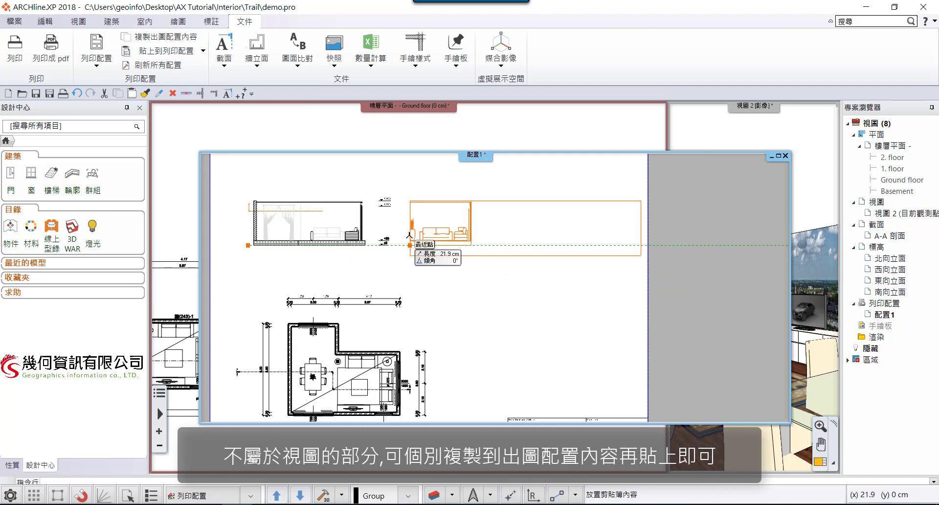
left_click(409, 245)
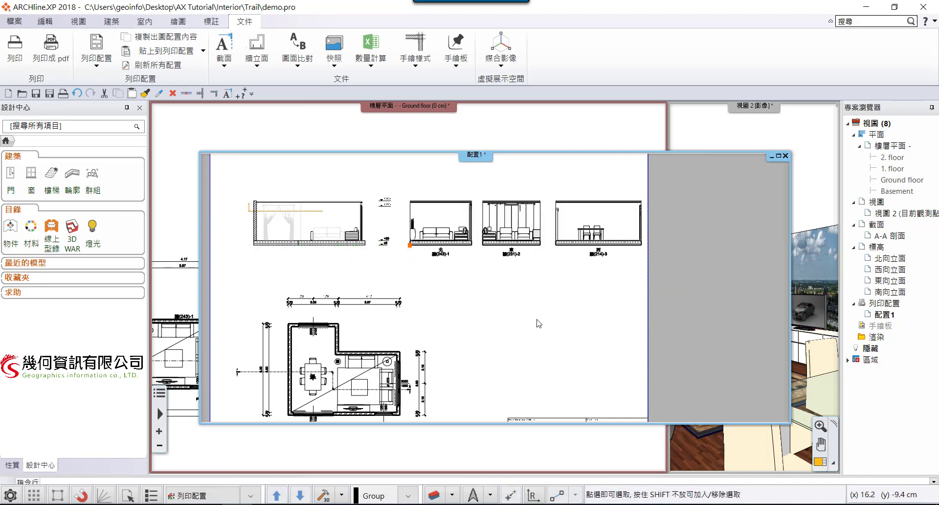
left_click(753, 147)
left_click(829, 107)
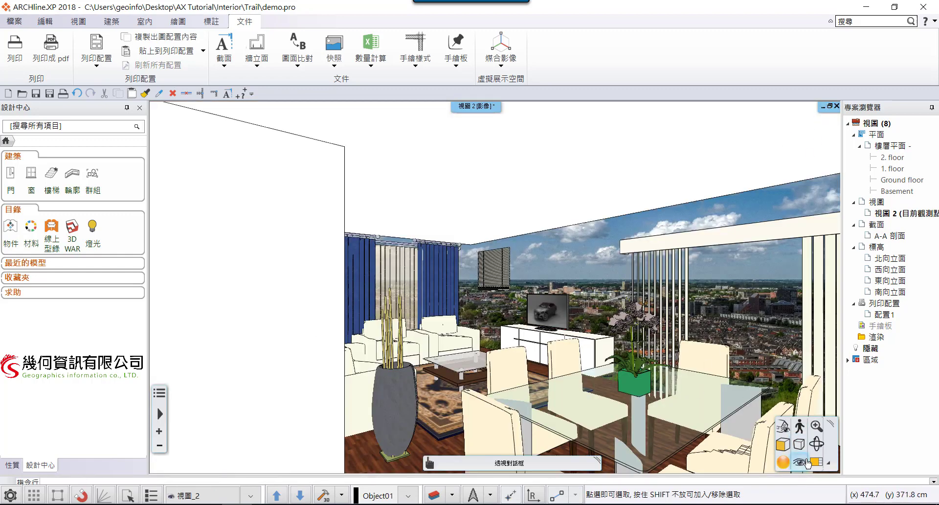
Adjust the 視圖 2 camera, take a 2048-pixel JPG 快照3D視圖 snapshot, then open 配置1
left_click(299, 495)
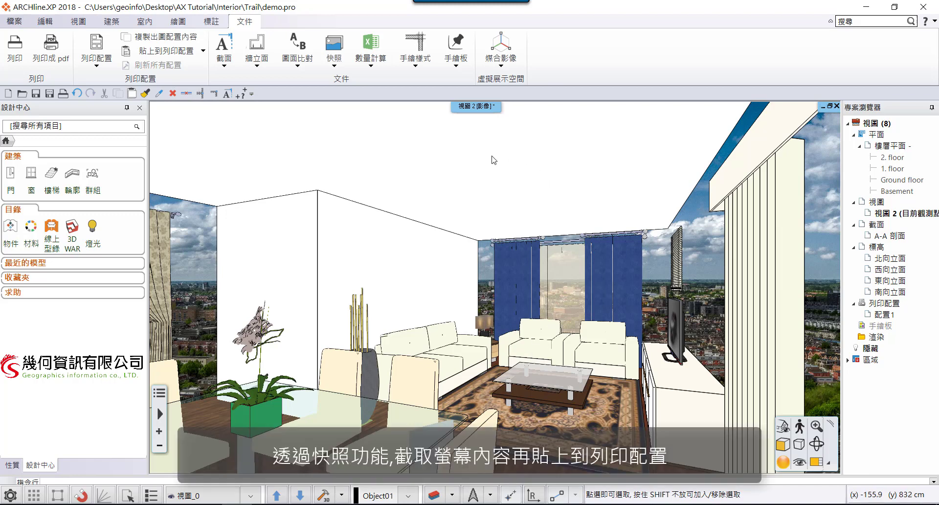
left_click(334, 65)
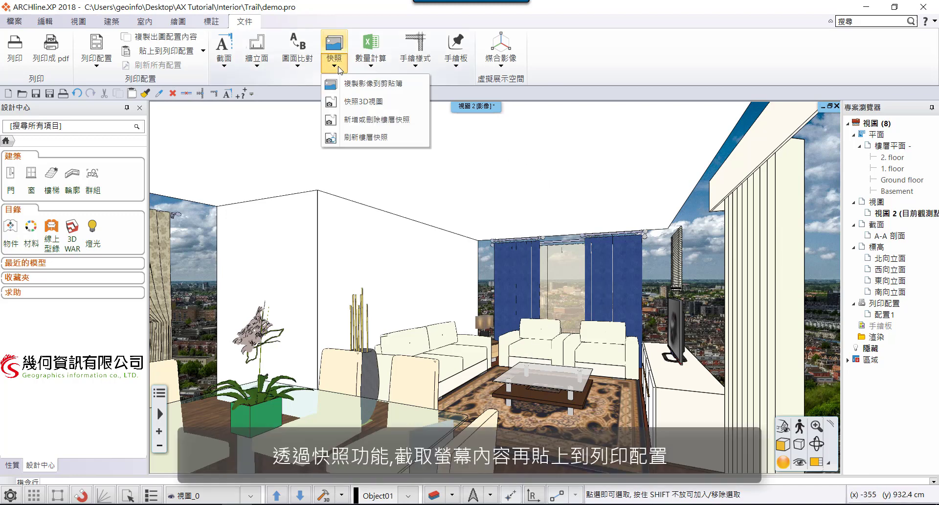
left_click(370, 84)
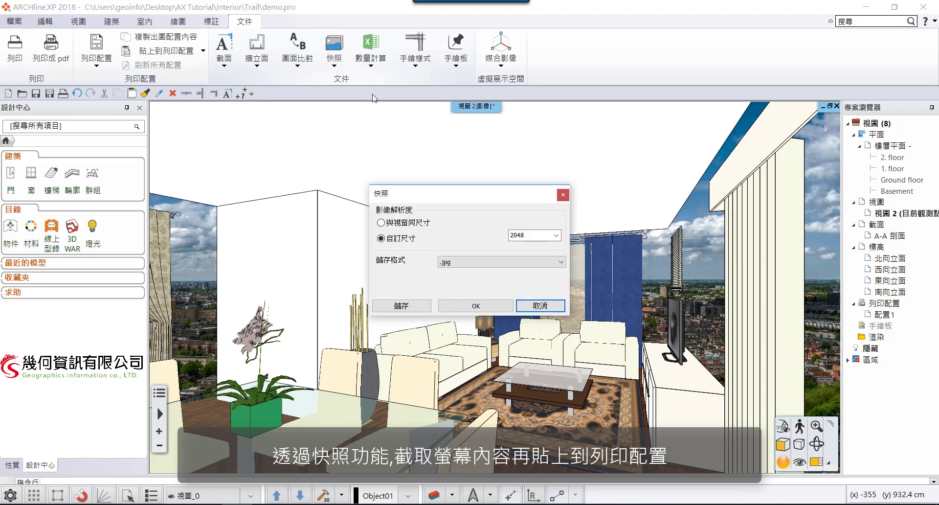
left_click(555, 234)
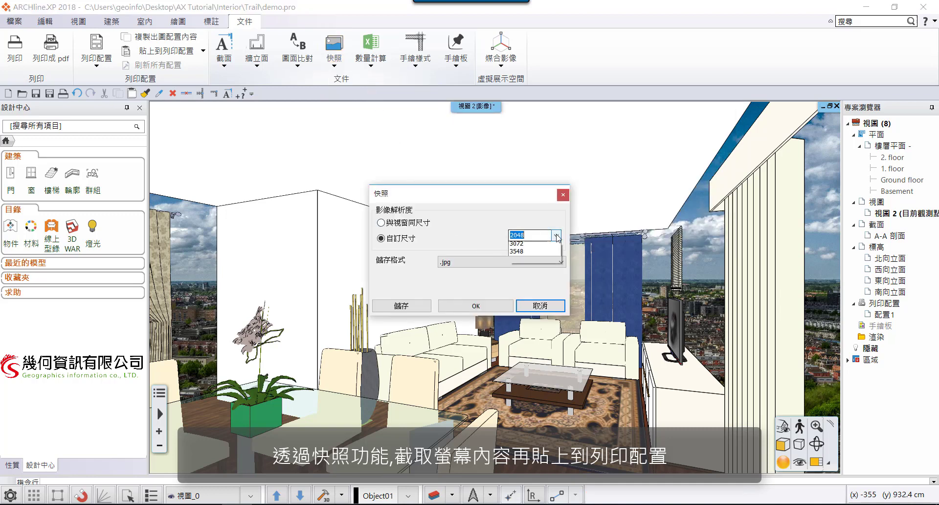
left_click(556, 235)
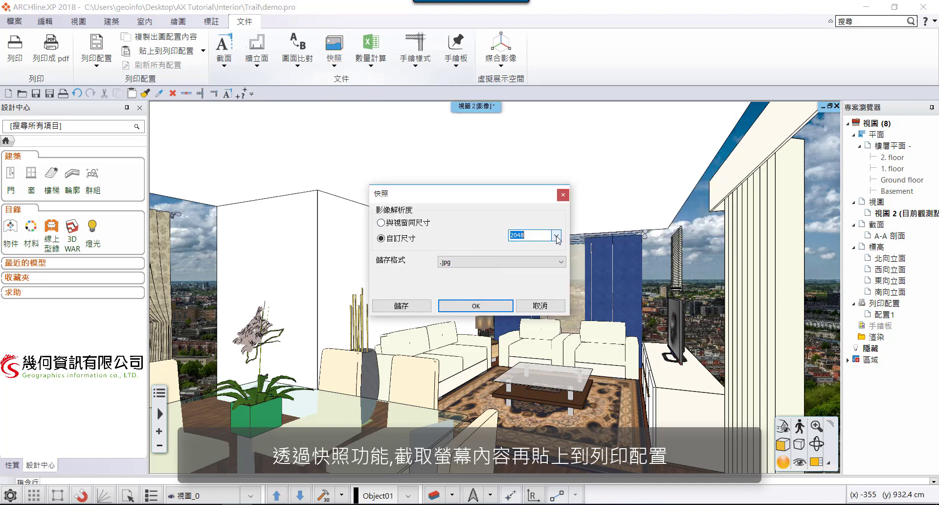
left_click(495, 309)
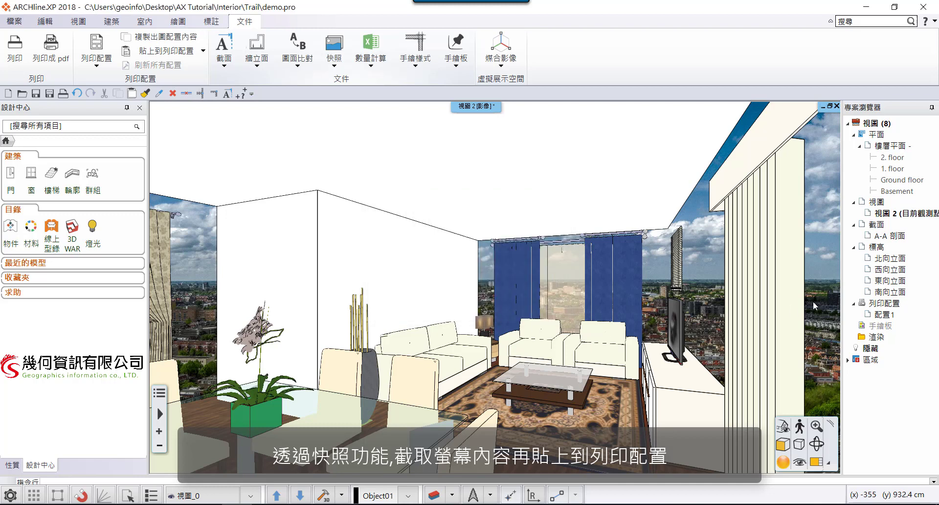
double_click(882, 314)
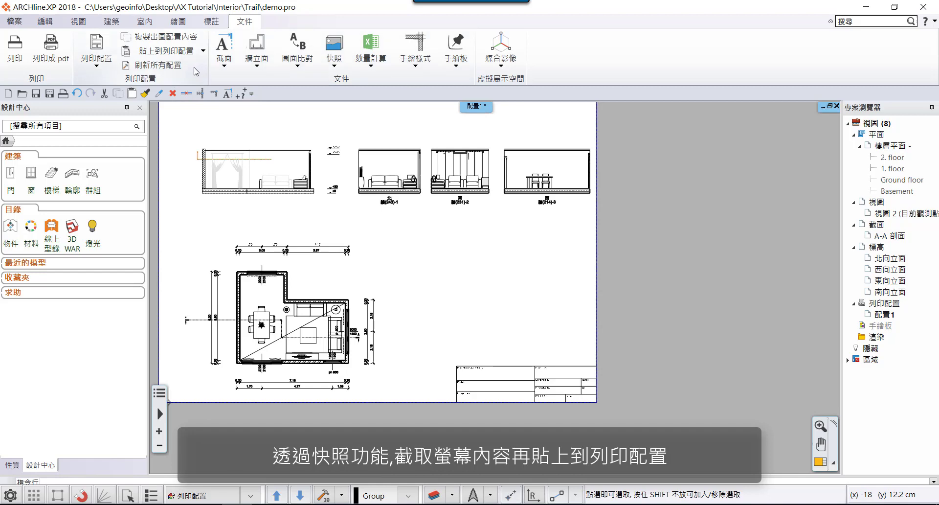
Paste the 3D snapshot from the clipboard onto 配置1 and size the render image
left_click(203, 51)
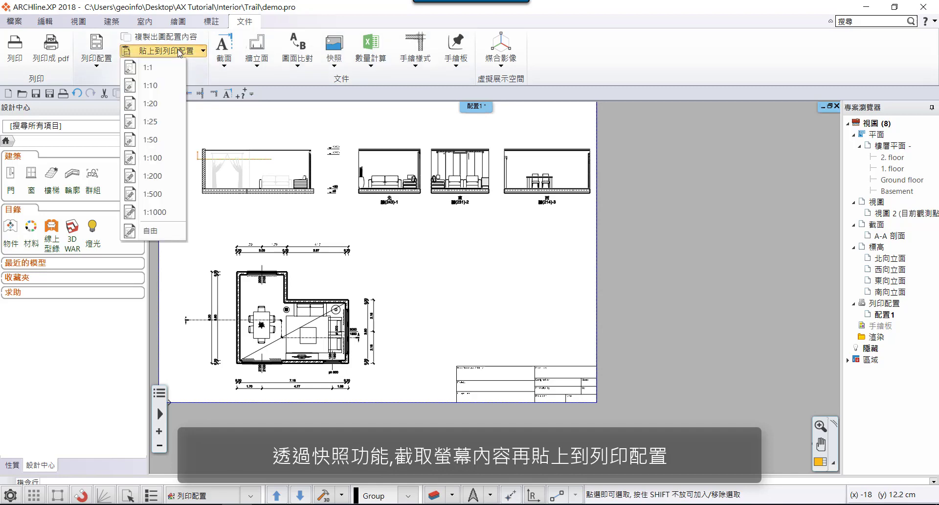
left_click(432, 289)
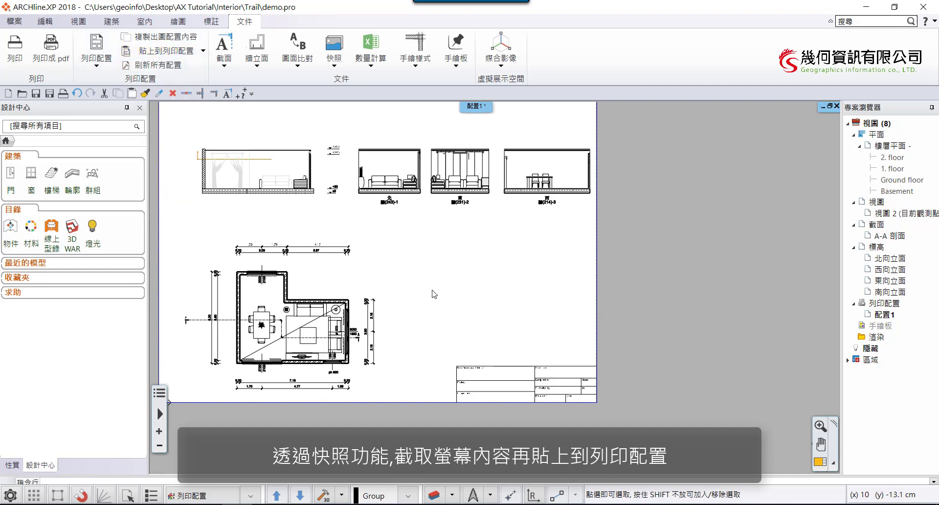
left_click(53, 21)
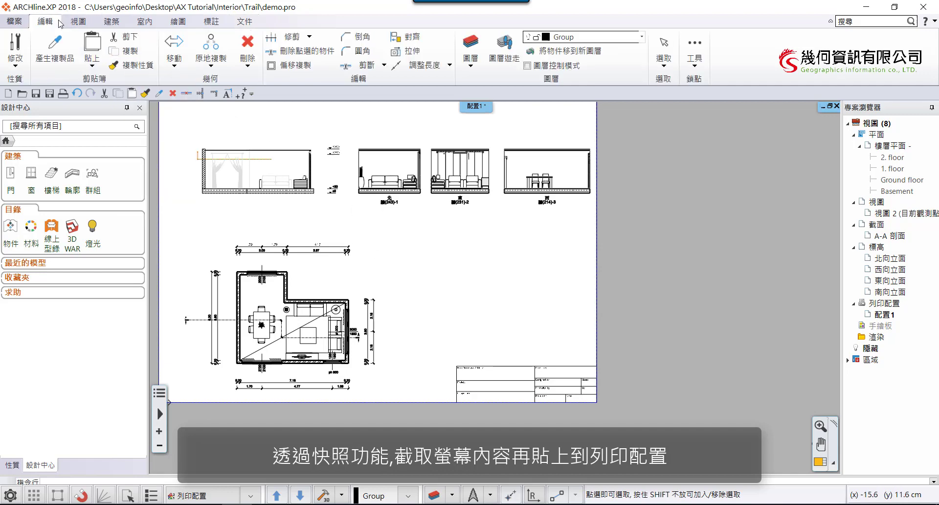
left_click(92, 61)
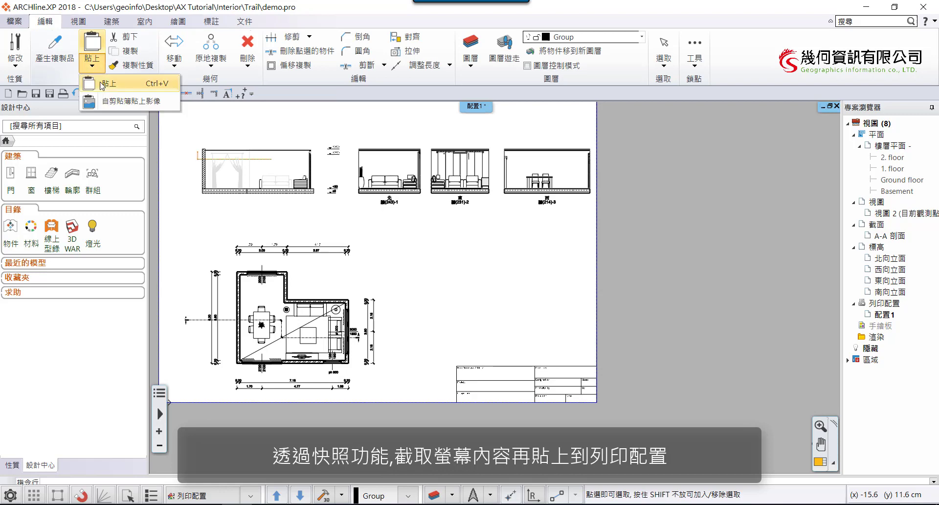
left_click(132, 104)
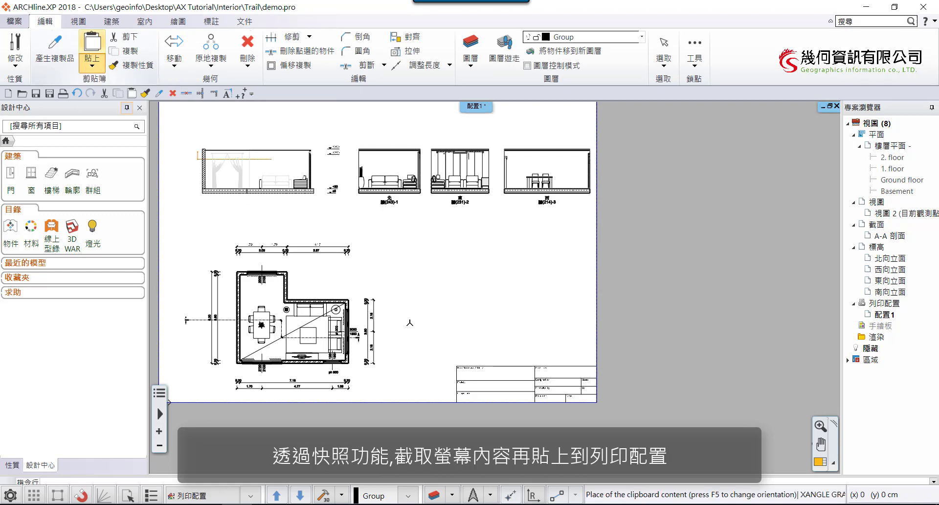
left_click(396, 337)
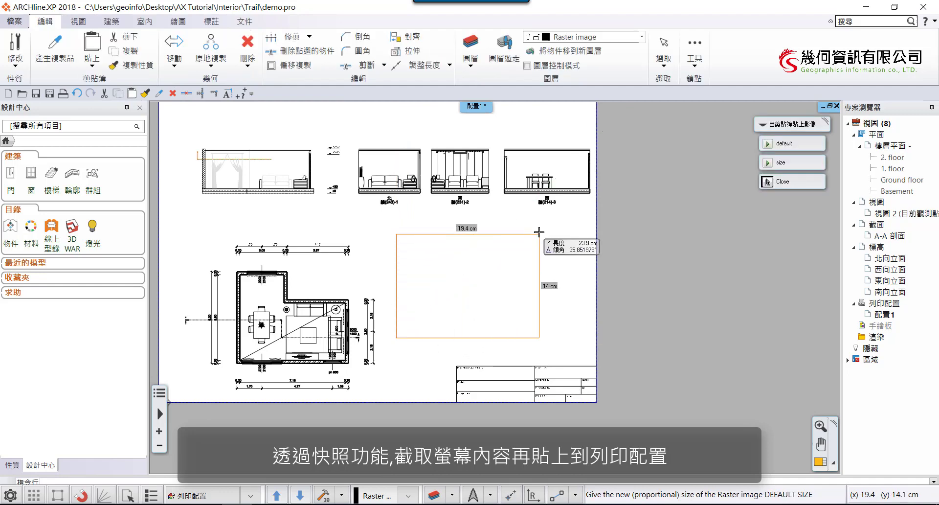
left_click(545, 252)
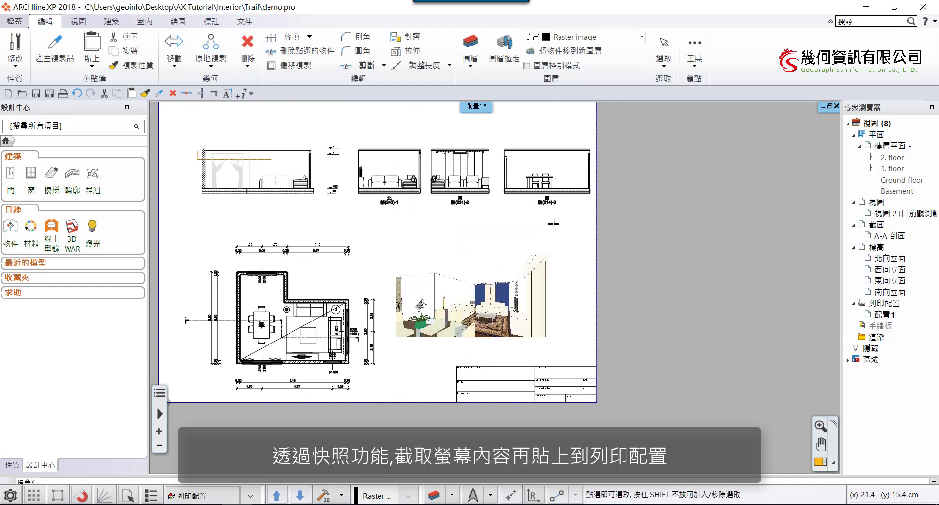
Move the render to the right of the floor plan, then reopen the Ground floor plan
left_click(516, 283)
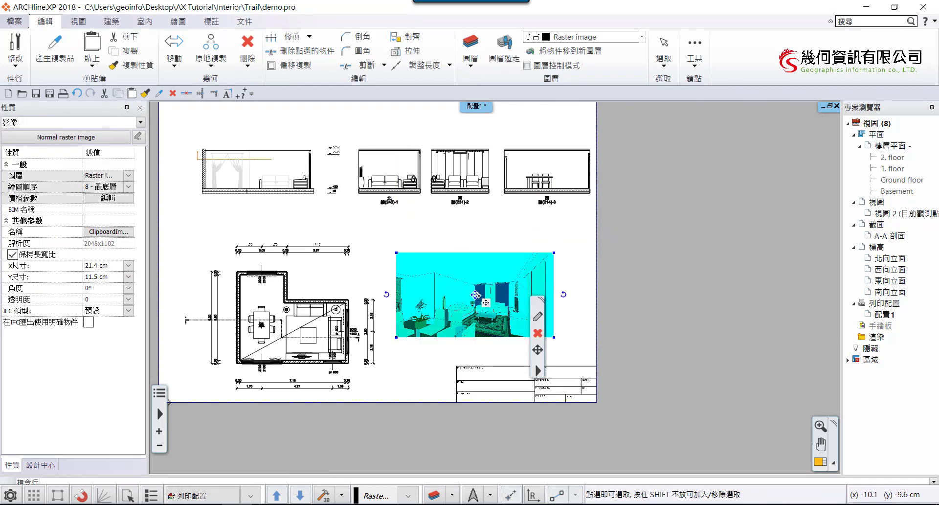
right_click(476, 294)
left_click(509, 299)
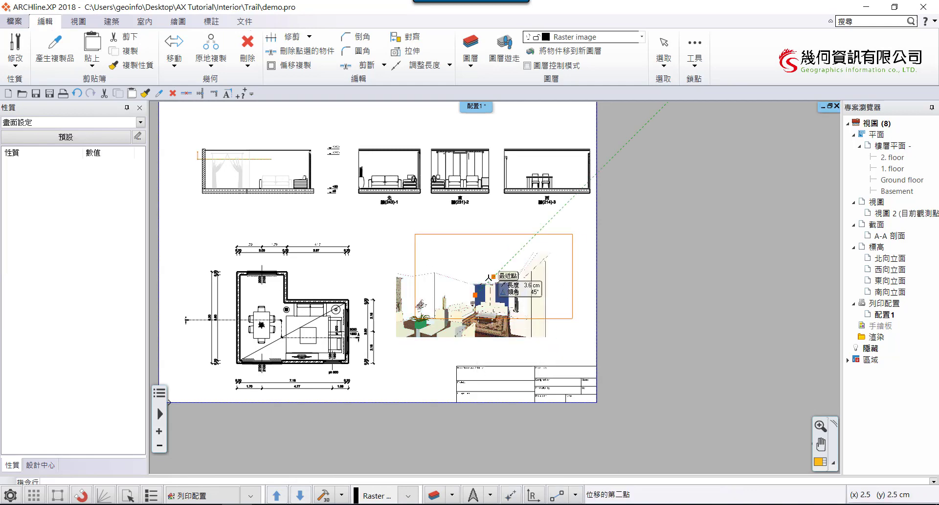
left_click(487, 277)
middle_click_drag(498, 270, 606, 324)
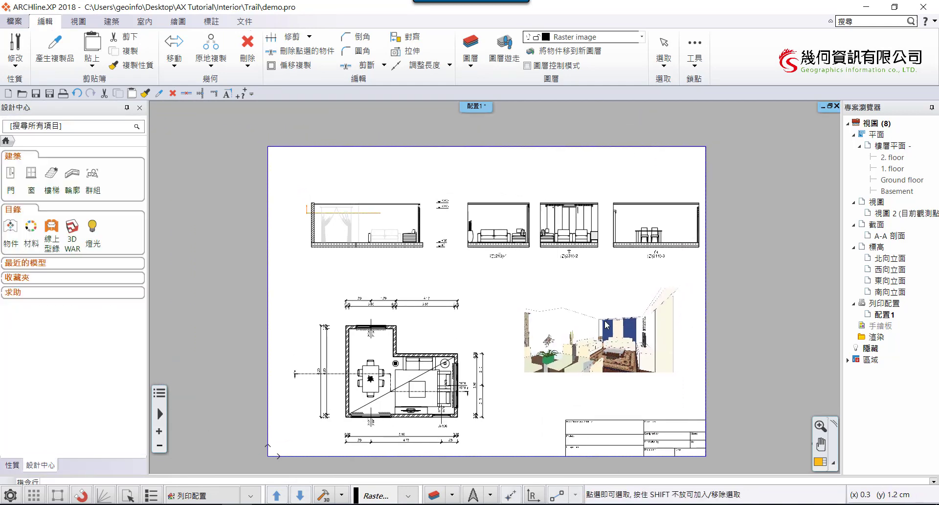
scroll(606, 324, "up", 1)
scroll(586, 315, "up", 1)
scroll(567, 306, "up", 1)
scroll(542, 293, "up", 1)
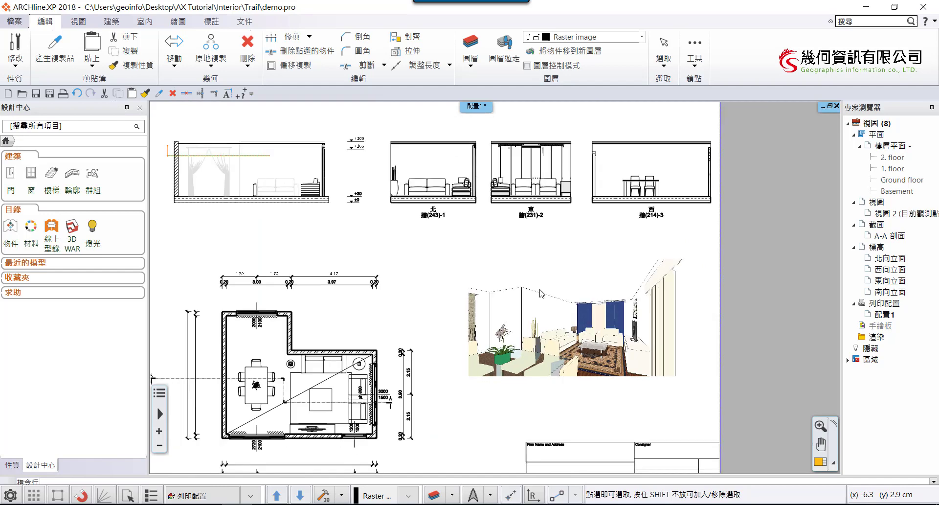
middle_click_drag(541, 293, 604, 286)
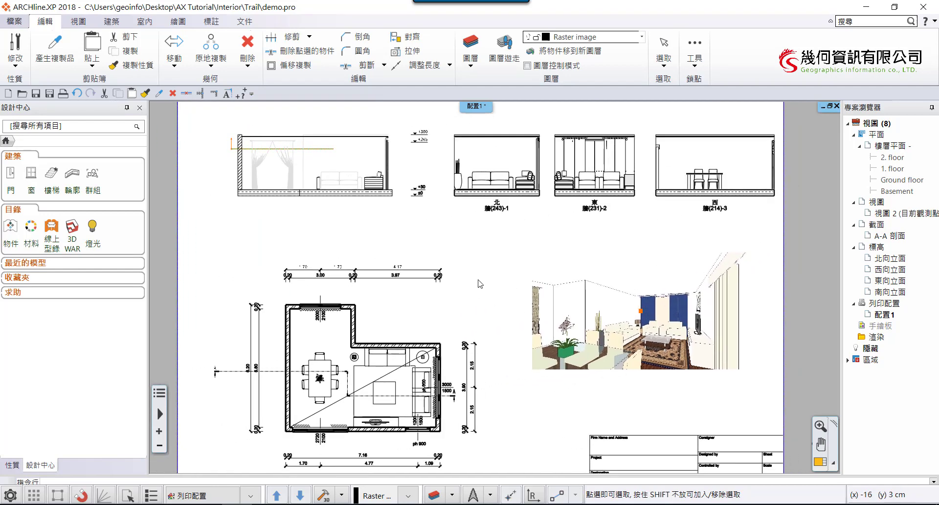
double_click(901, 180)
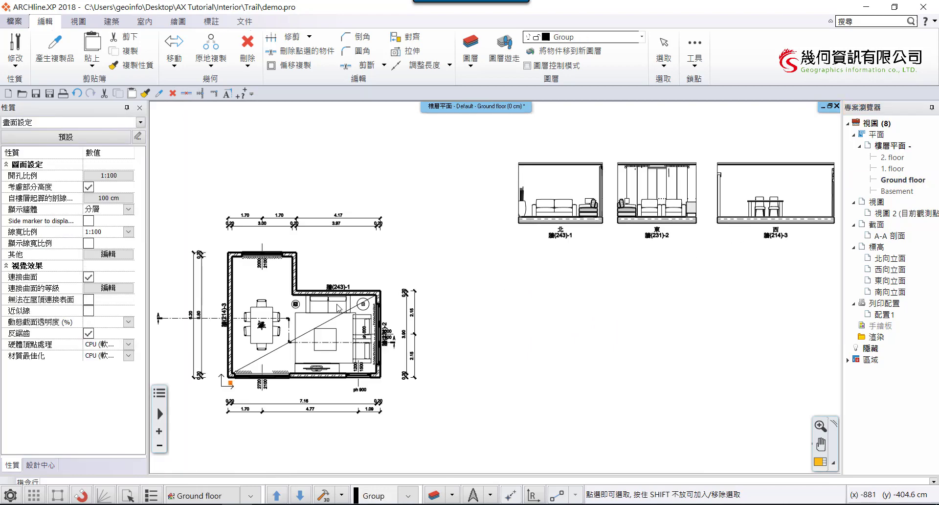
Delete the sofa by the upper wall in the Ground floor plan, then open A-A 剖面
scroll(416, 288, "up", 3)
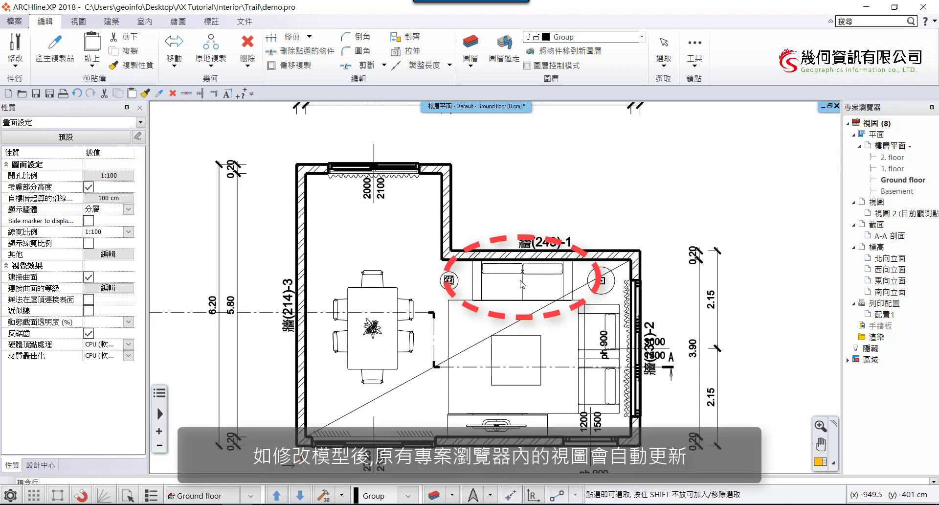
left_click(526, 284)
left_click(541, 336)
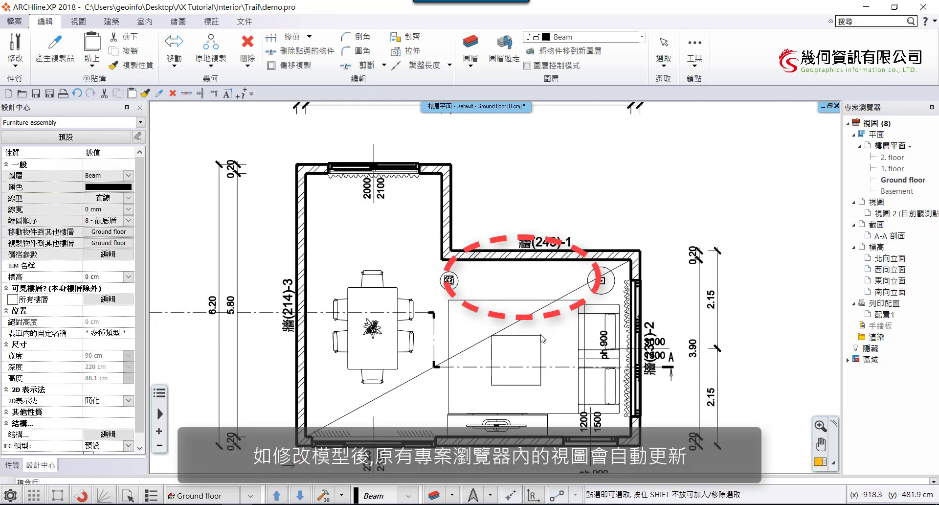
scroll(486, 292, "down", 3)
middle_click_drag(723, 198, 590, 211)
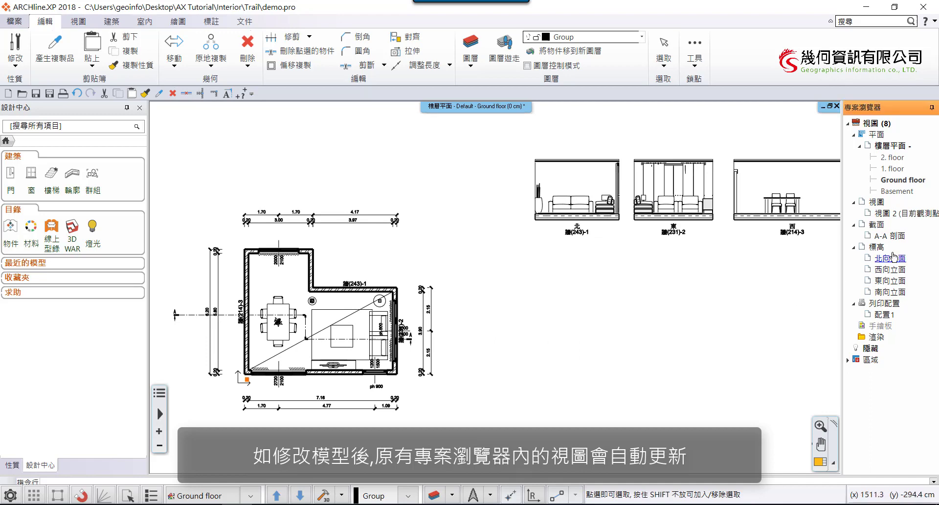
double_click(890, 236)
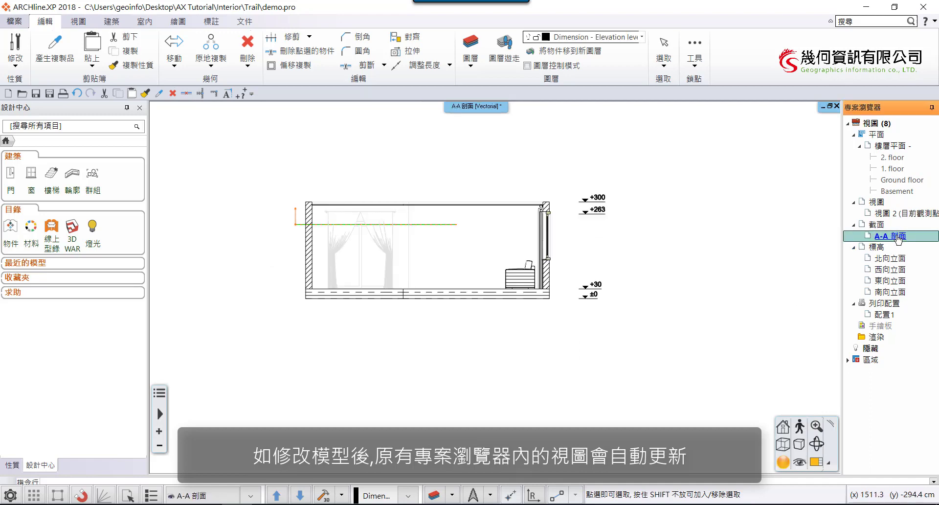
Run 更新所有牆正視圖 from the north elevation on the Ground floor plan, then open layout 配置1
double_click(897, 181)
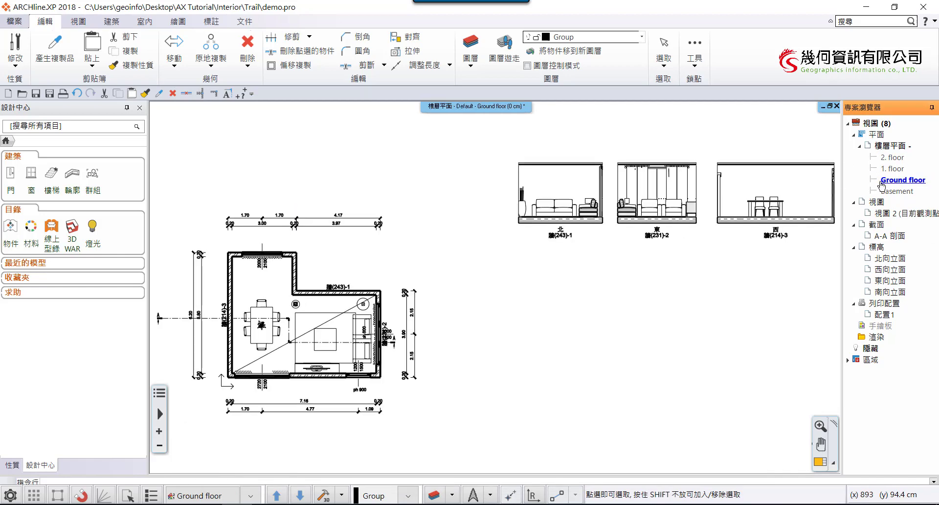
left_click(601, 217)
right_click(602, 217)
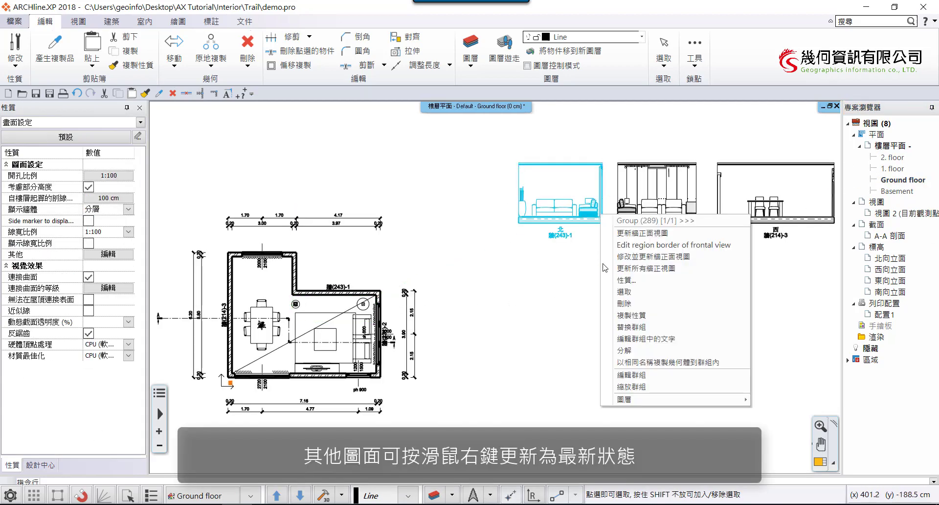
left_click(626, 270)
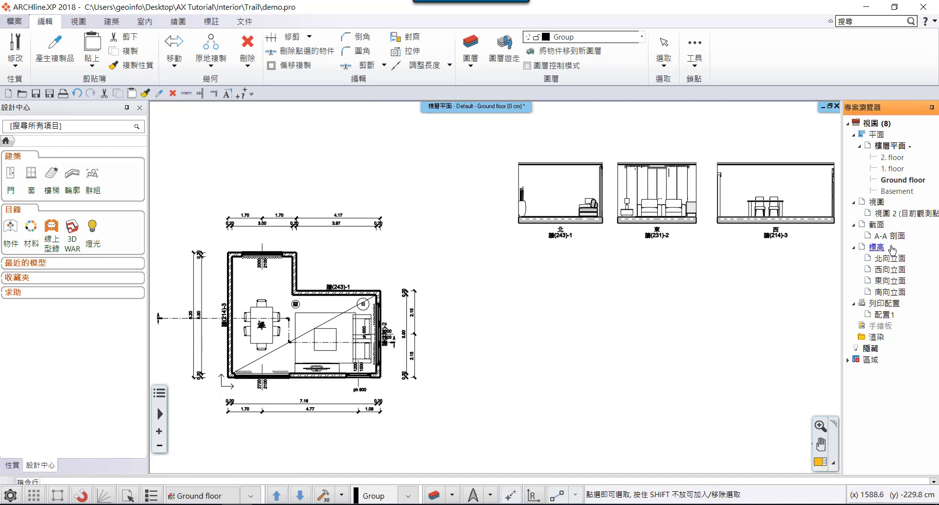
double_click(895, 235)
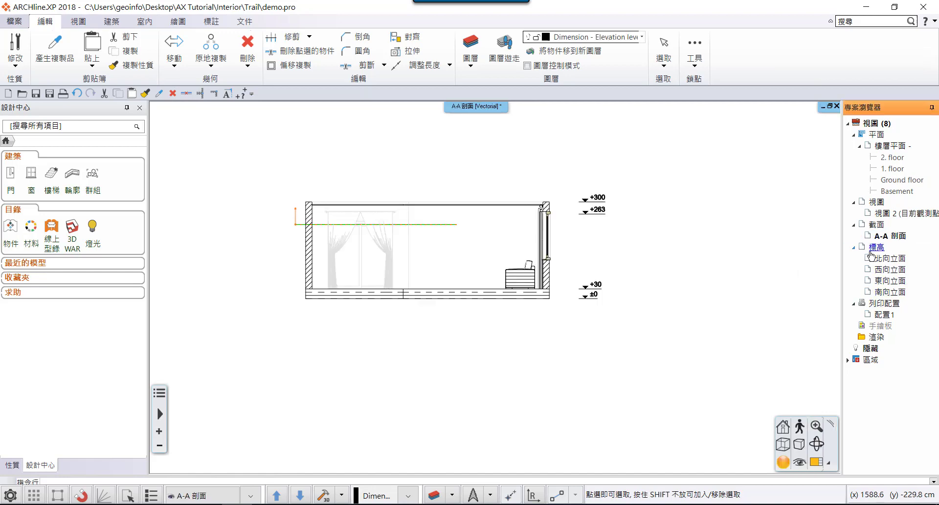
double_click(893, 316)
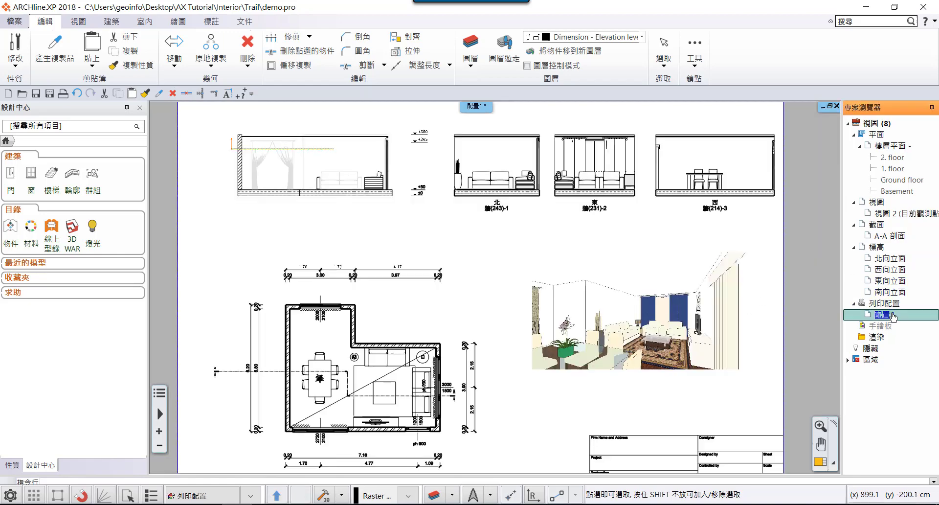
Run 刷新所有配置 from the section drawing's context menu and confirm with 是(Y)
right_click(361, 195)
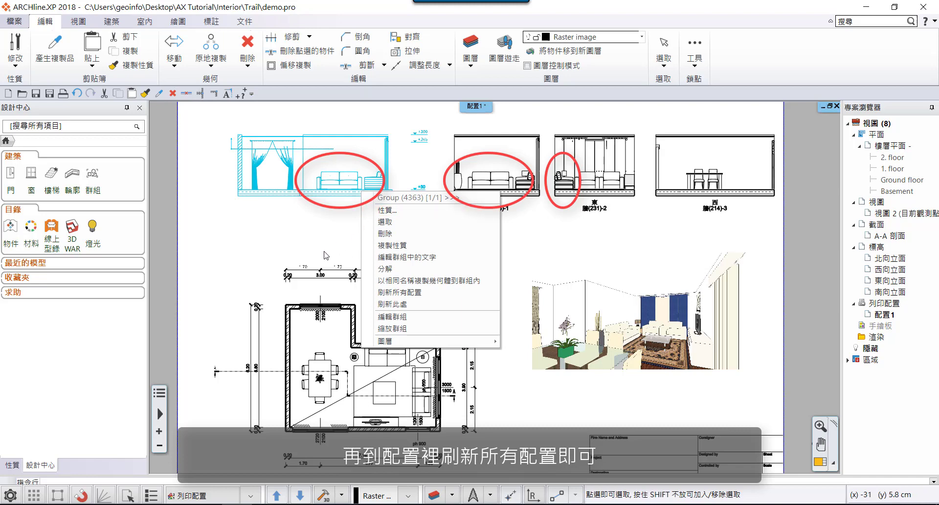
left_click(398, 292)
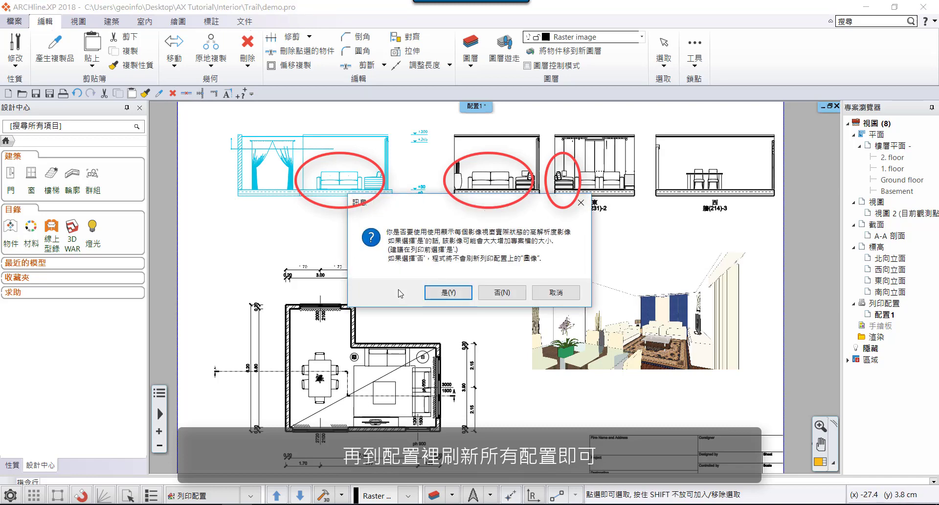
left_click(450, 291)
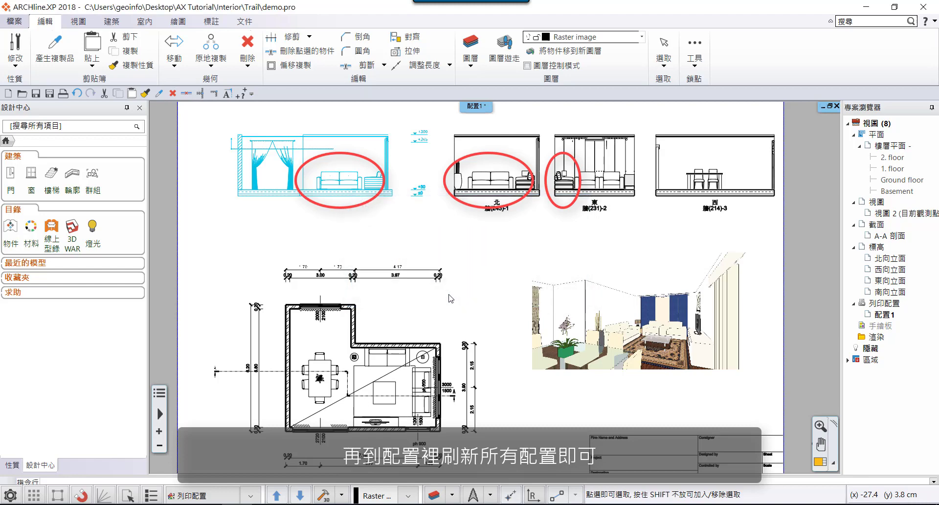